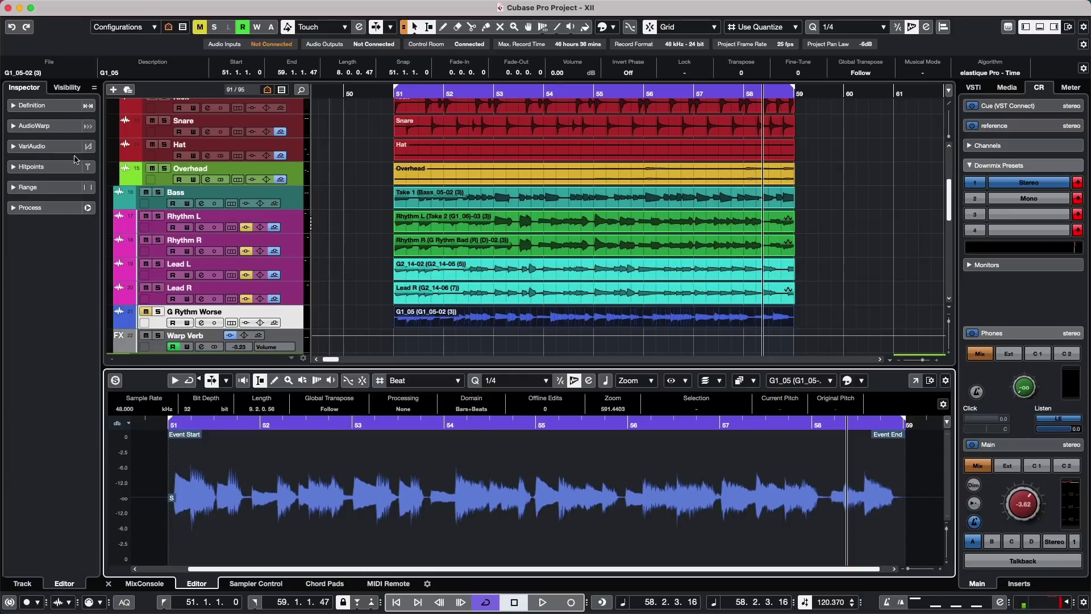
Step: Turn on Free Warp in the AudioWarp section and display grid lines over the G1_05 waveform
{"action": "left_click", "coordinate": [34, 126]}
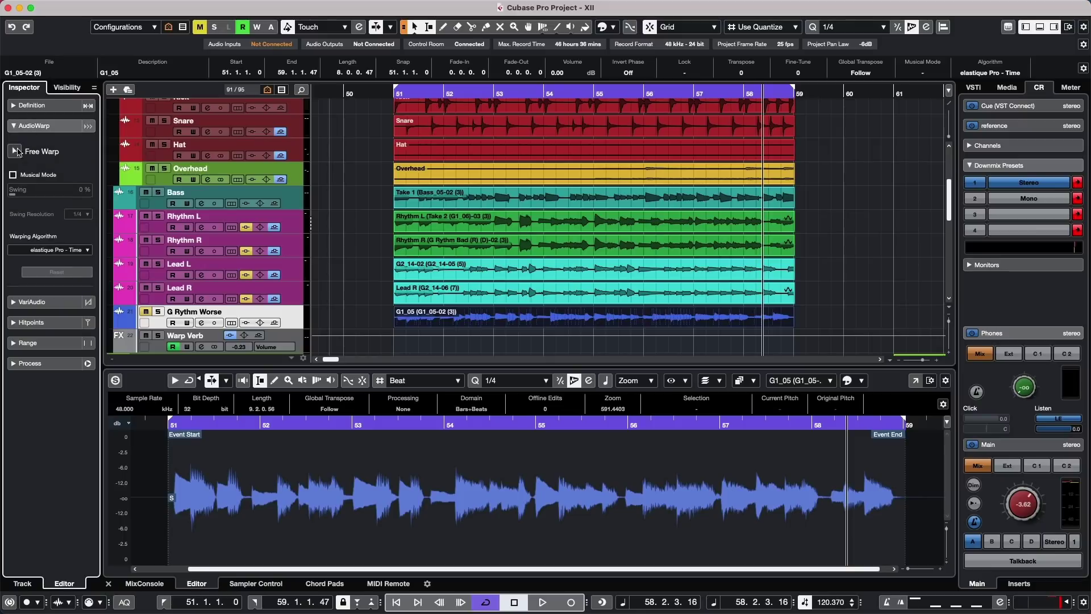
{"action": "left_click", "coordinate": [15, 152]}
{"action": "left_click", "coordinate": [532, 305]}
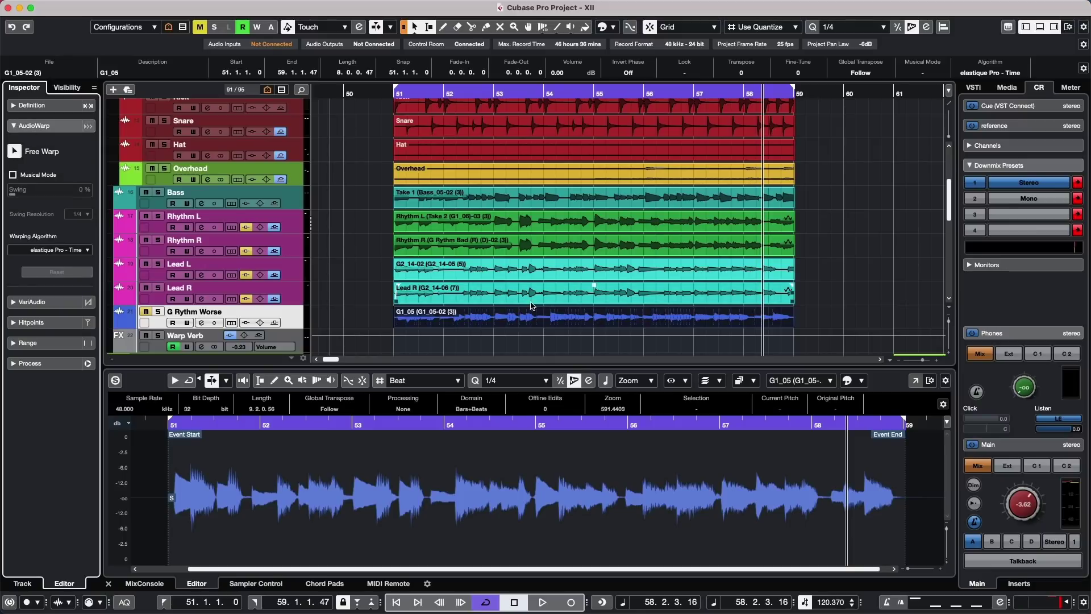
{"action": "left_click", "coordinate": [381, 385]}
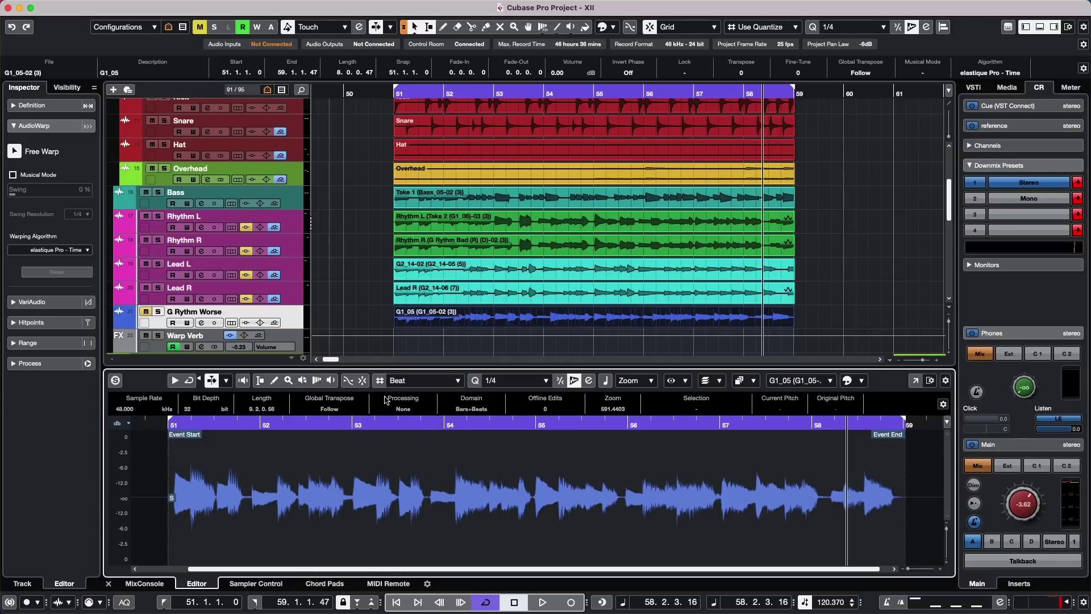
{"action": "left_click", "coordinate": [380, 380]}
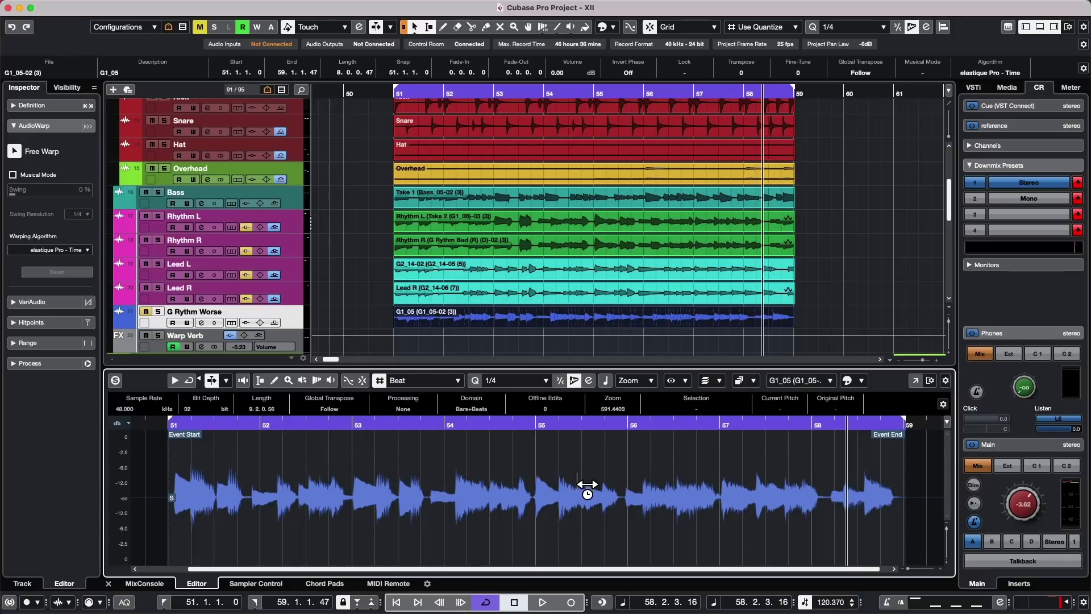
Step: With Snap on, add warp markers before bar 53, at 53 and at 53.2, stretching a hit onto 53
{"action": "left_click", "coordinate": [362, 384]}
{"action": "left_click", "coordinate": [367, 537]}
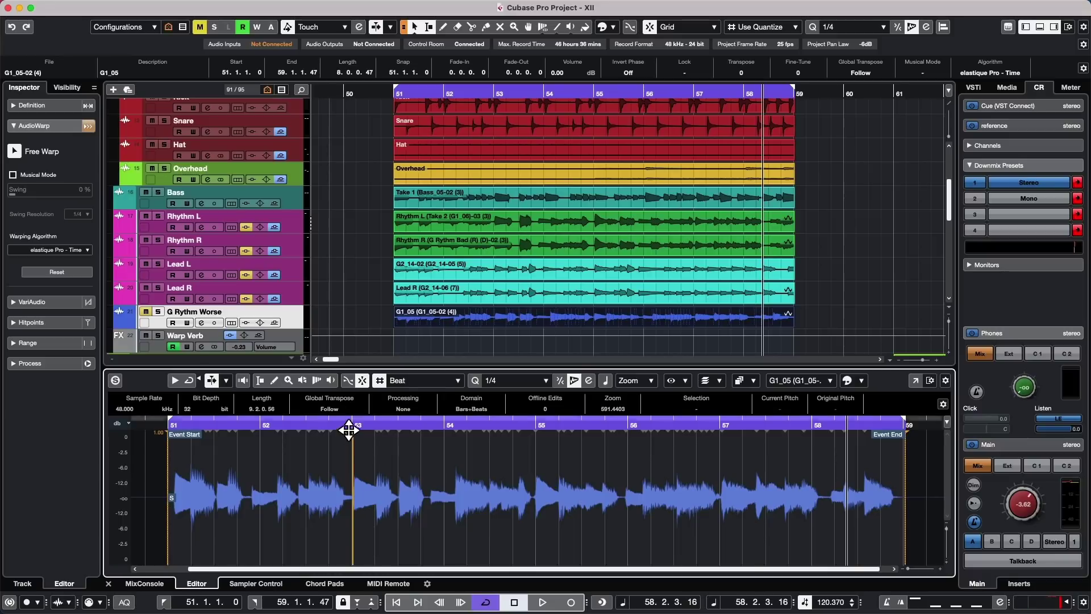
{"action": "left_click_drag", "start_coordinate": [350, 426], "coordinate": [386, 511]}
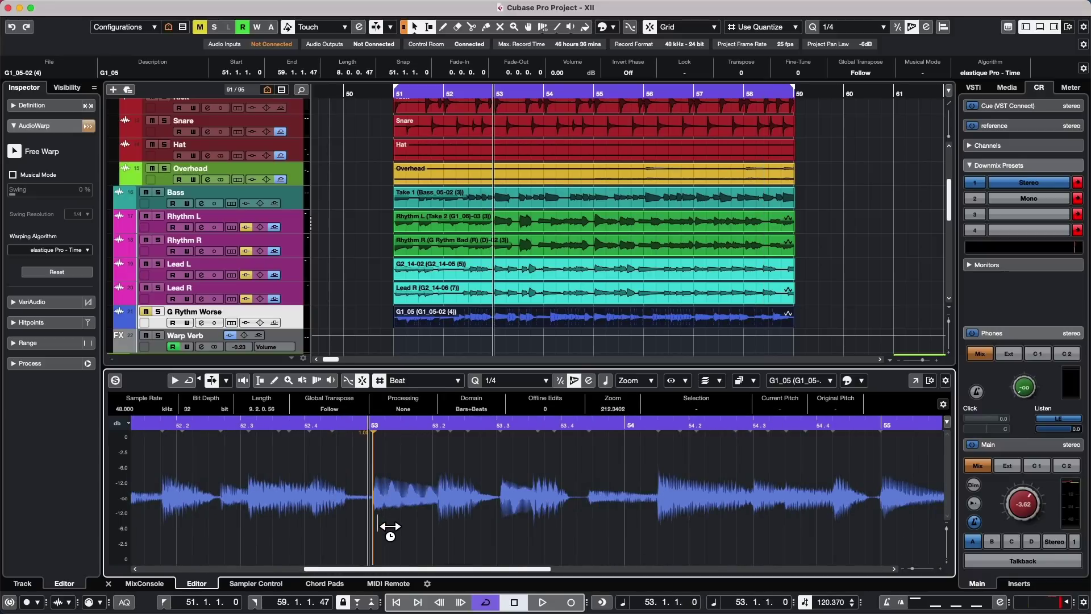
{"action": "mouse_move", "coordinate": [389, 530]}
{"action": "left_mouse_down"}
{"action": "mouse_move", "coordinate": [393, 520]}
{"action": "mouse_move", "coordinate": [243, 520]}
{"action": "mouse_move", "coordinate": [380, 539]}
{"action": "left_mouse_up"}
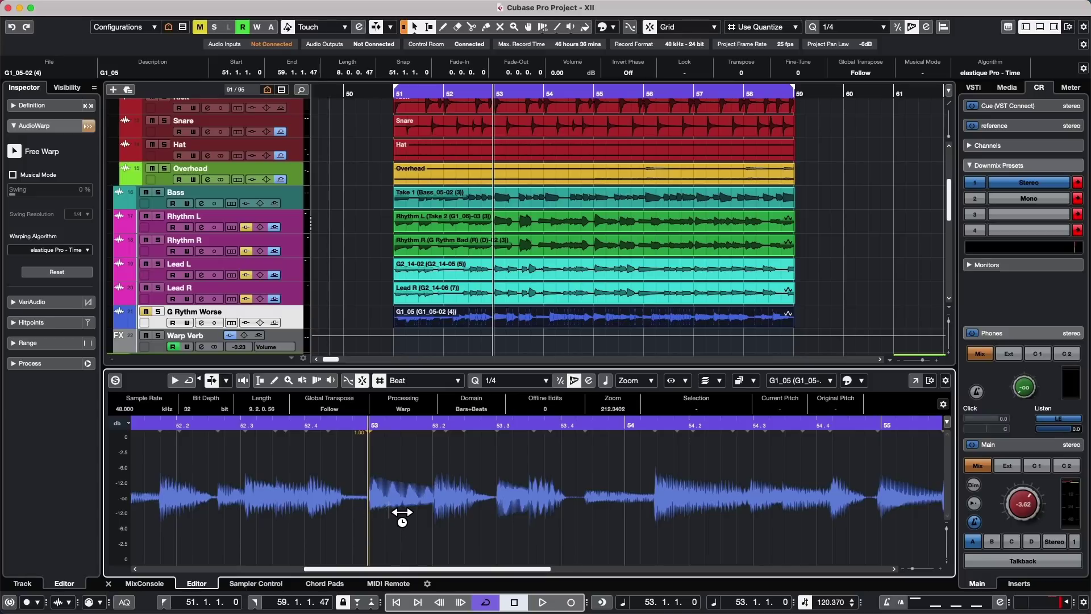
{"action": "left_click", "coordinate": [311, 526]}
{"action": "left_click", "coordinate": [448, 530]}
Step: Pull the hit after bar 53 onto the beat and add warp markers at and after bar 54
{"action": "mouse_move", "coordinate": [381, 526]}
{"action": "left_mouse_down"}
{"action": "mouse_move", "coordinate": [361, 526]}
{"action": "mouse_move", "coordinate": [425, 526]}
{"action": "mouse_move", "coordinate": [373, 524]}
{"action": "left_mouse_up"}
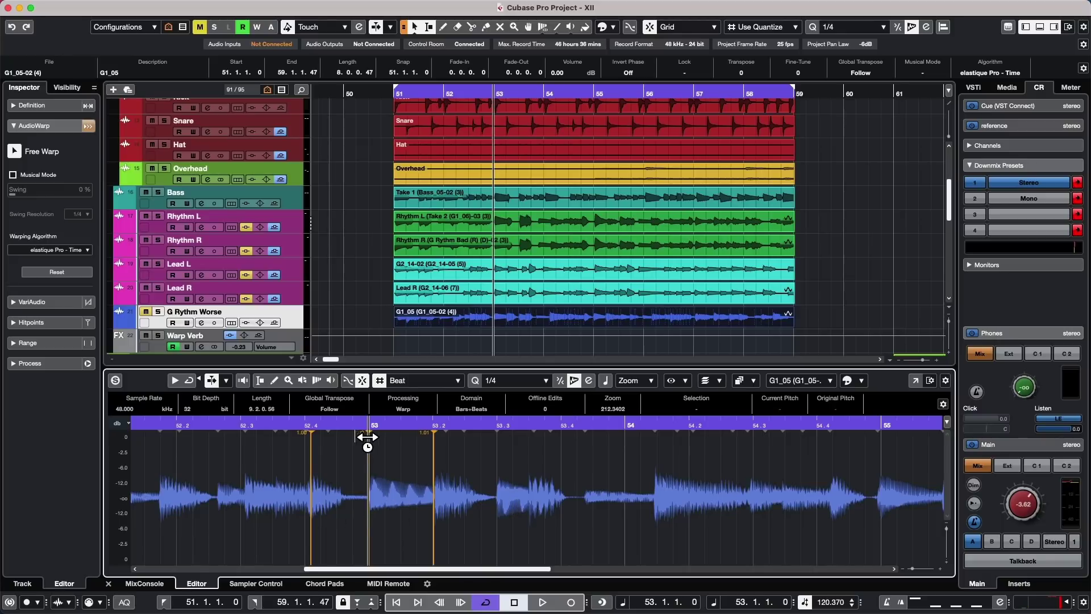
{"action": "left_click_drag", "start_coordinate": [360, 433], "coordinate": [353, 436]}
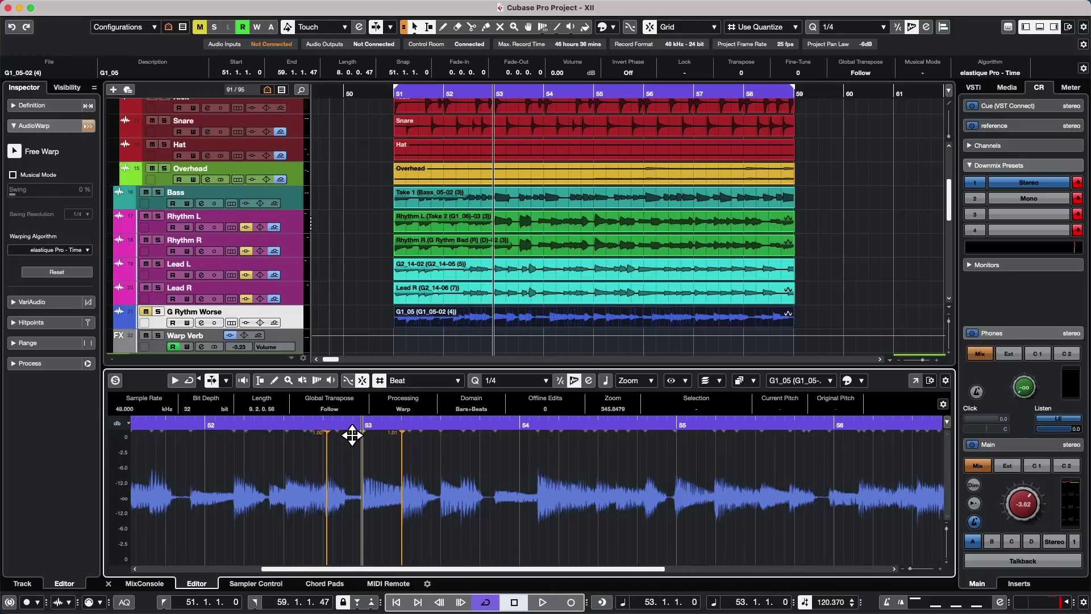
{"action": "left_click", "coordinate": [538, 543]}
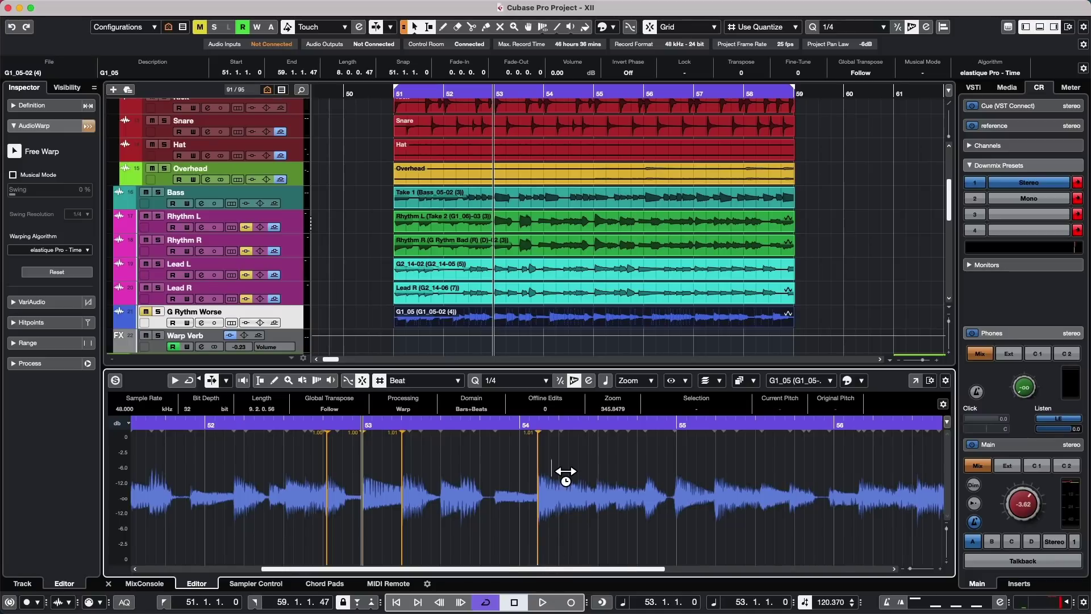
{"action": "left_click", "coordinate": [561, 549]}
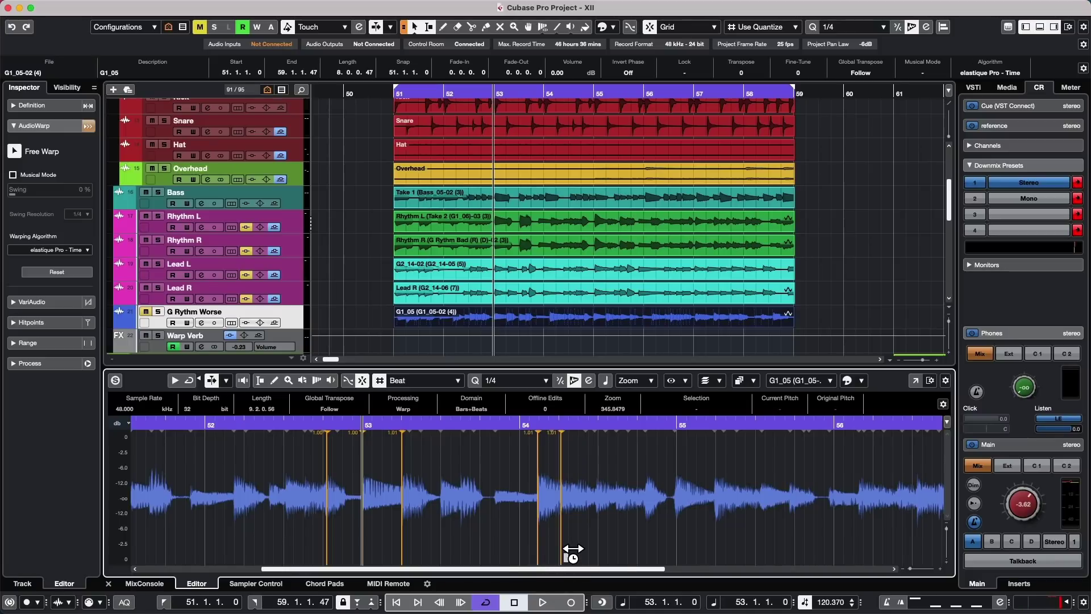
{"action": "left_click", "coordinate": [617, 546]}
Step: Add warp markers between bar 54 and bar 55, nudging the bar 55 marker onto its hit
{"action": "left_click", "coordinate": [595, 546]}
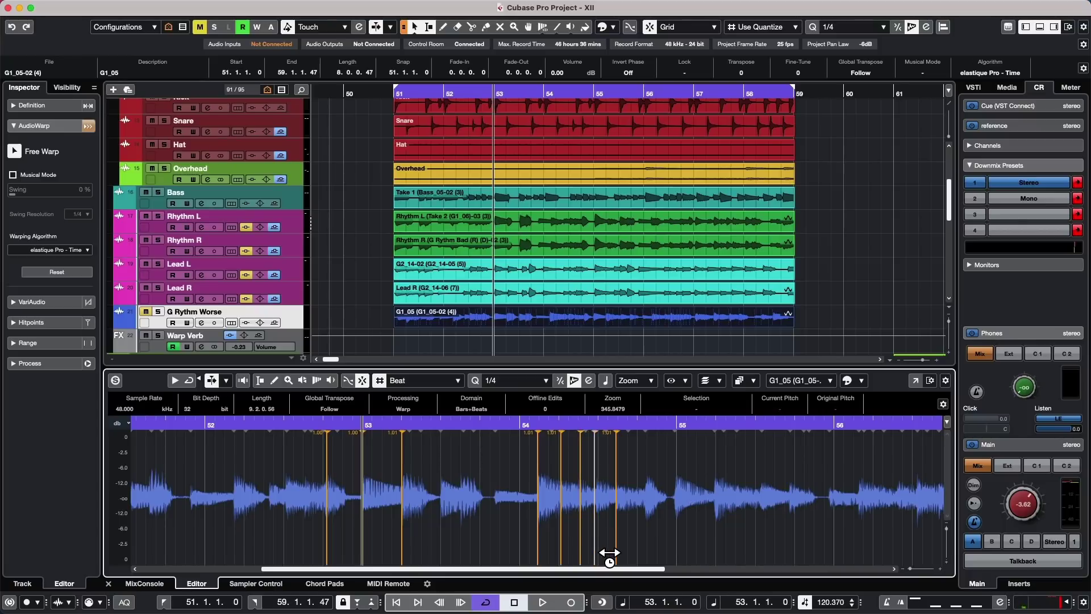
{"action": "left_click", "coordinate": [624, 540]}
{"action": "left_click", "coordinate": [645, 542]}
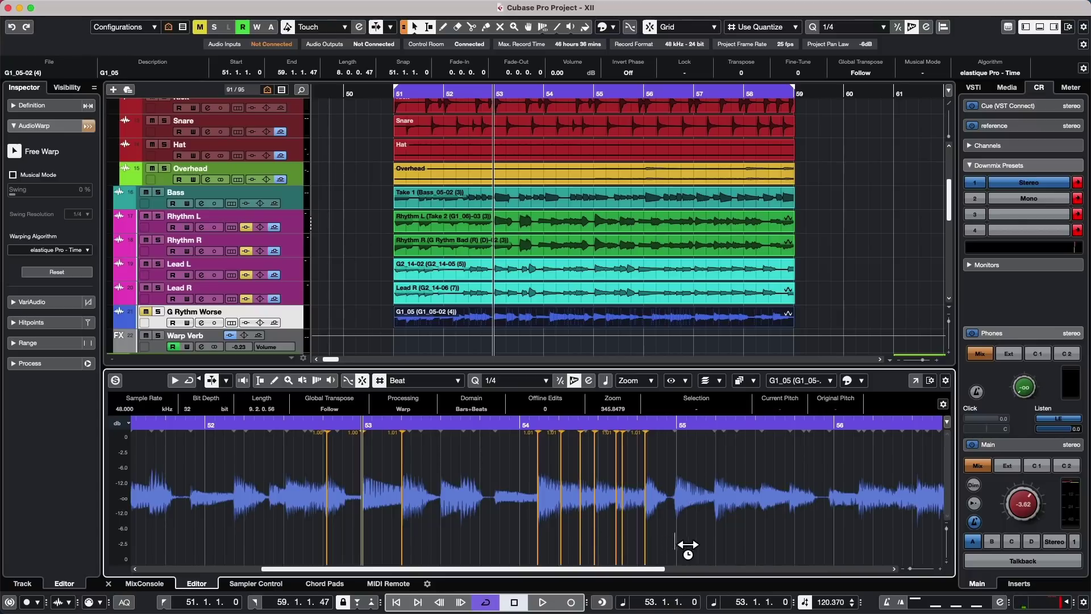
{"action": "left_click", "coordinate": [683, 542]}
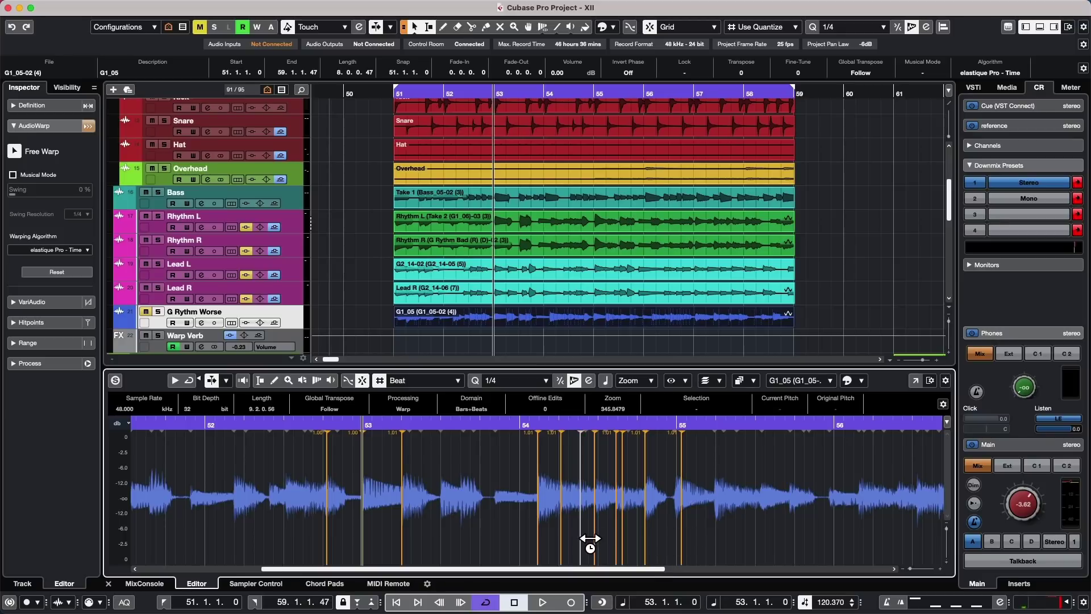
{"action": "left_click_drag", "start_coordinate": [683, 531], "coordinate": [677, 531]}
Step: Add warp markers past bar 55, delete the stray one, and add two between bars 53 and 54
{"action": "left_click", "coordinate": [719, 531]}
{"action": "left_click", "coordinate": [775, 533]}
{"action": "left_click", "coordinate": [794, 529]}
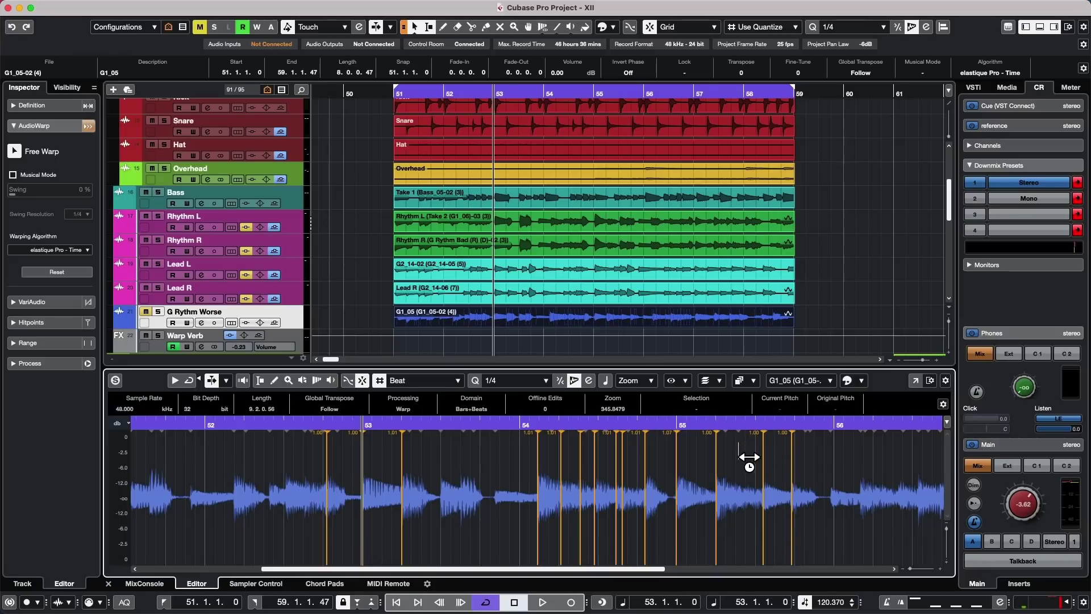
{"action": "left_click", "coordinate": [739, 461]}
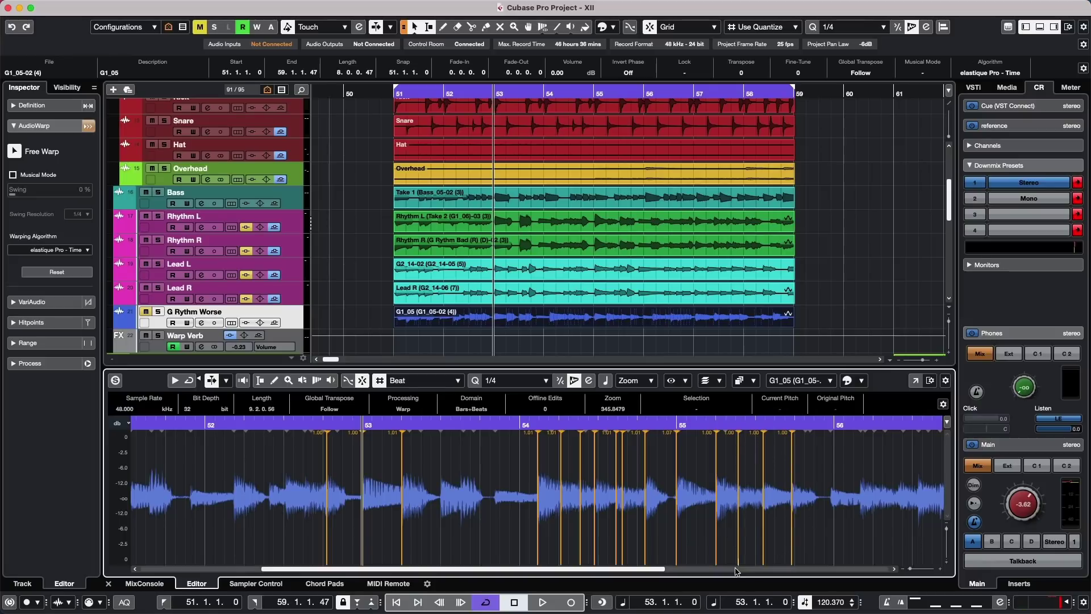
{"action": "left_click", "coordinate": [747, 432], "text": "shift"}
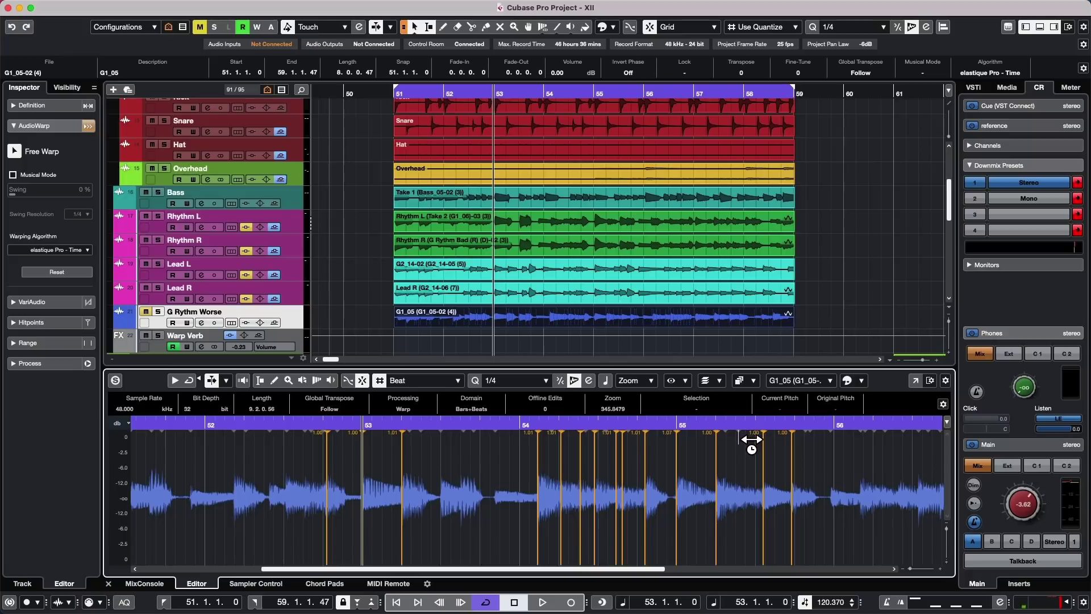
{"action": "left_click", "coordinate": [509, 520]}
{"action": "left_click", "coordinate": [455, 519]}
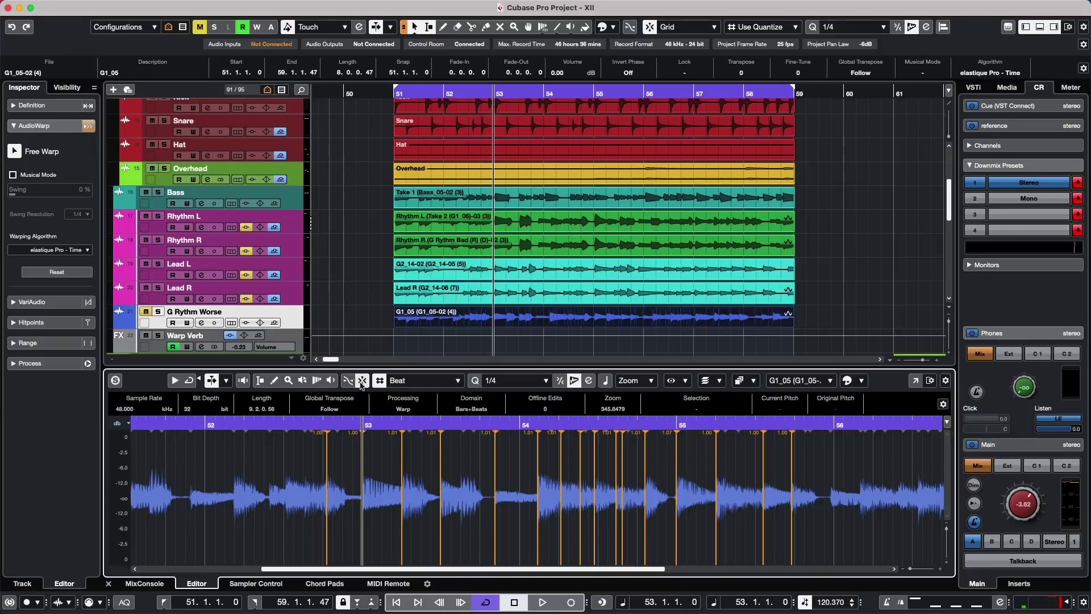
Step: Zoom in and, with Snap off, nudge the beat 53.2 warp marker slightly earlier onto the beat
{"action": "left_click_drag", "start_coordinate": [353, 426], "coordinate": [357, 455]}
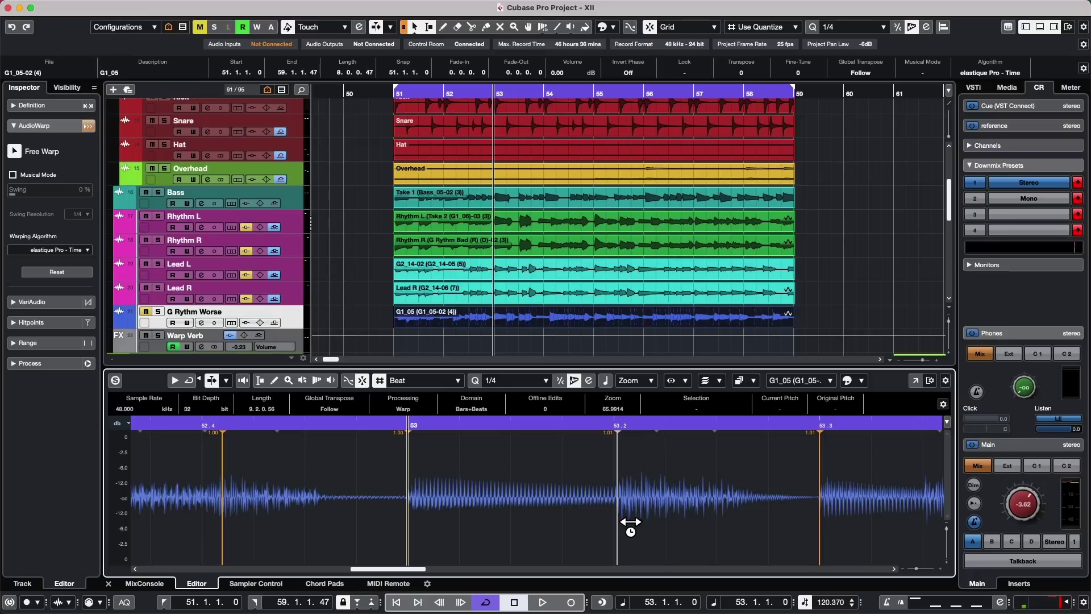
{"action": "mouse_move", "coordinate": [630, 522]}
{"action": "left_mouse_down"}
{"action": "mouse_move", "coordinate": [587, 522]}
{"action": "mouse_move", "coordinate": [635, 518]}
{"action": "mouse_move", "coordinate": [613, 521]}
{"action": "mouse_move", "coordinate": [626, 520]}
{"action": "left_mouse_up"}
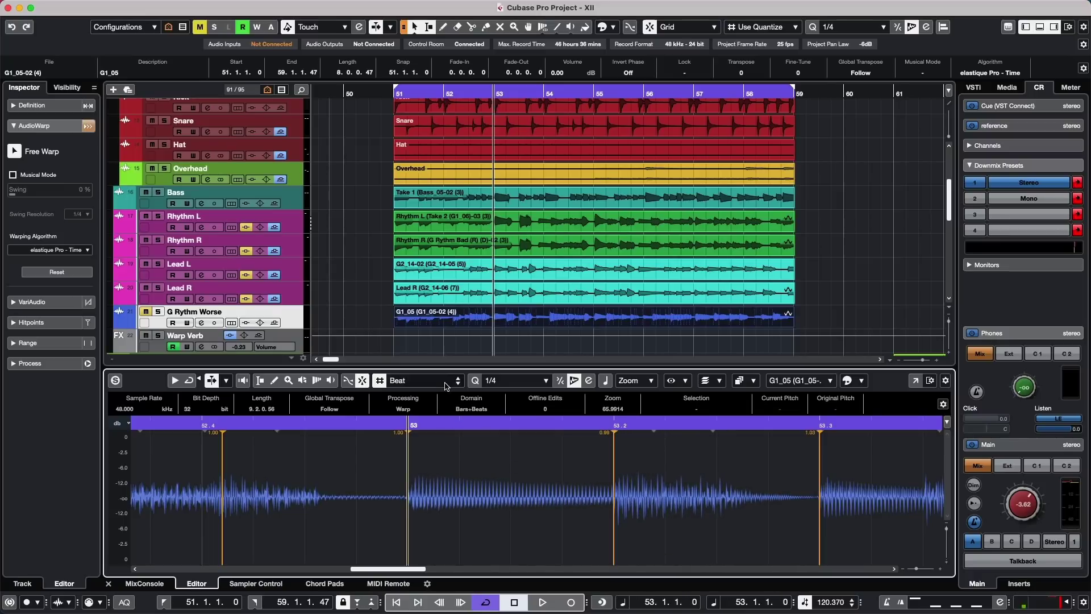
{"action": "left_click", "coordinate": [362, 381]}
{"action": "mouse_move", "coordinate": [628, 521]}
{"action": "left_mouse_down"}
{"action": "mouse_move", "coordinate": [618, 521]}
{"action": "mouse_move", "coordinate": [654, 520]}
{"action": "mouse_move", "coordinate": [608, 519]}
{"action": "mouse_move", "coordinate": [626, 519]}
{"action": "left_mouse_up"}
{"action": "left_click", "coordinate": [523, 424]}
{"action": "left_click_drag", "start_coordinate": [527, 419], "coordinate": [526, 397]}
Step: Add warp markers just before, just after, and further into bar 52
{"action": "left_click", "coordinate": [363, 505]}
{"action": "left_click", "coordinate": [318, 505]}
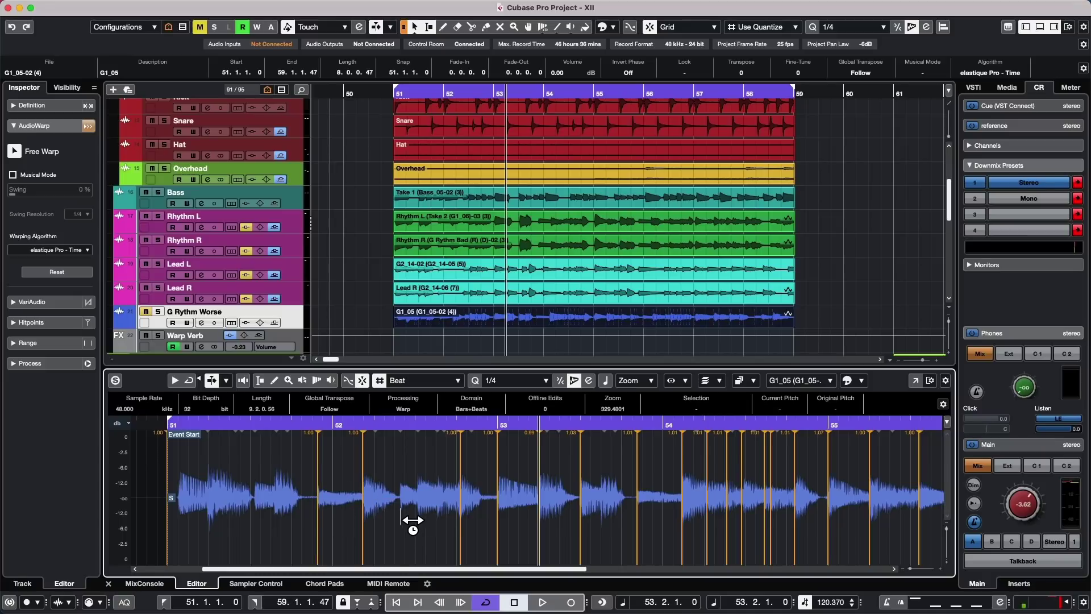
{"action": "left_click", "coordinate": [401, 514]}
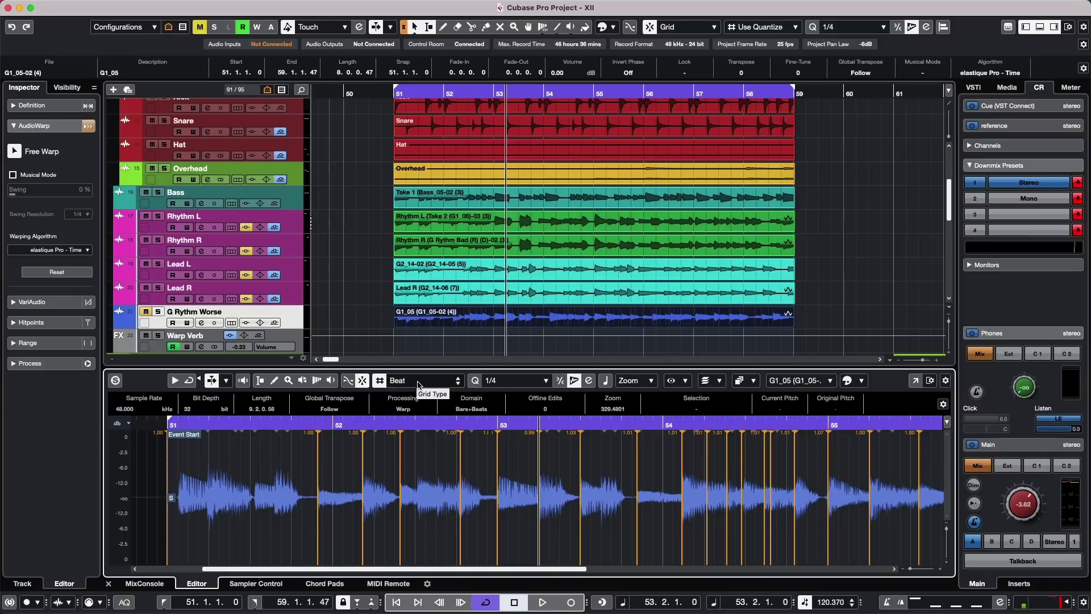
Step: Set the grid to Use Quantize at 1/4 Triplet, add a mid-bar-51 marker, and nudge the pre-bar-52 marker earlier
{"action": "left_click", "coordinate": [424, 381]}
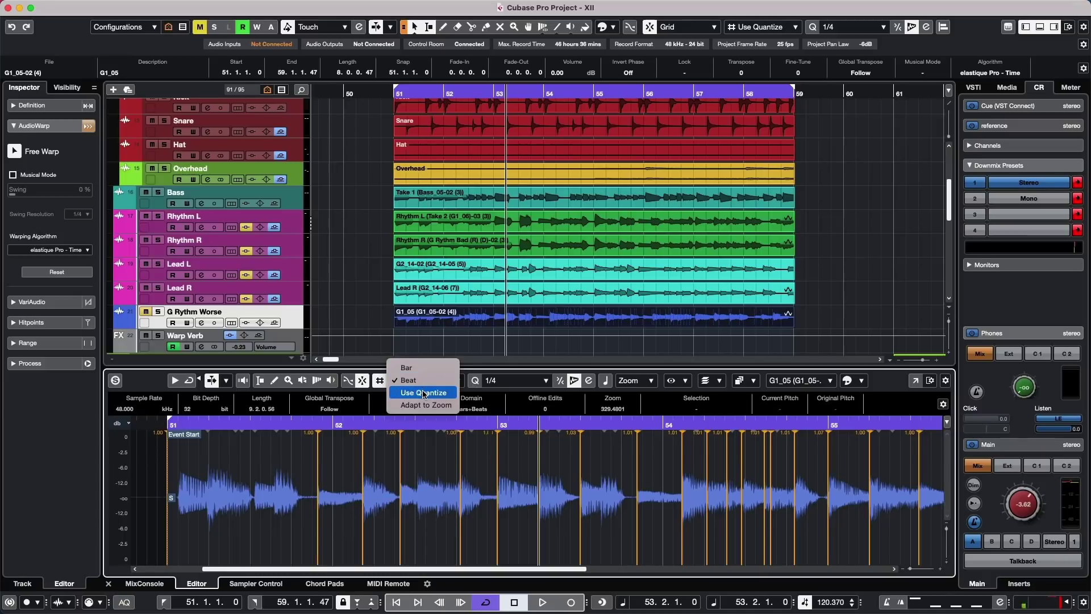
{"action": "left_click", "coordinate": [423, 392]}
{"action": "left_click", "coordinate": [506, 384]}
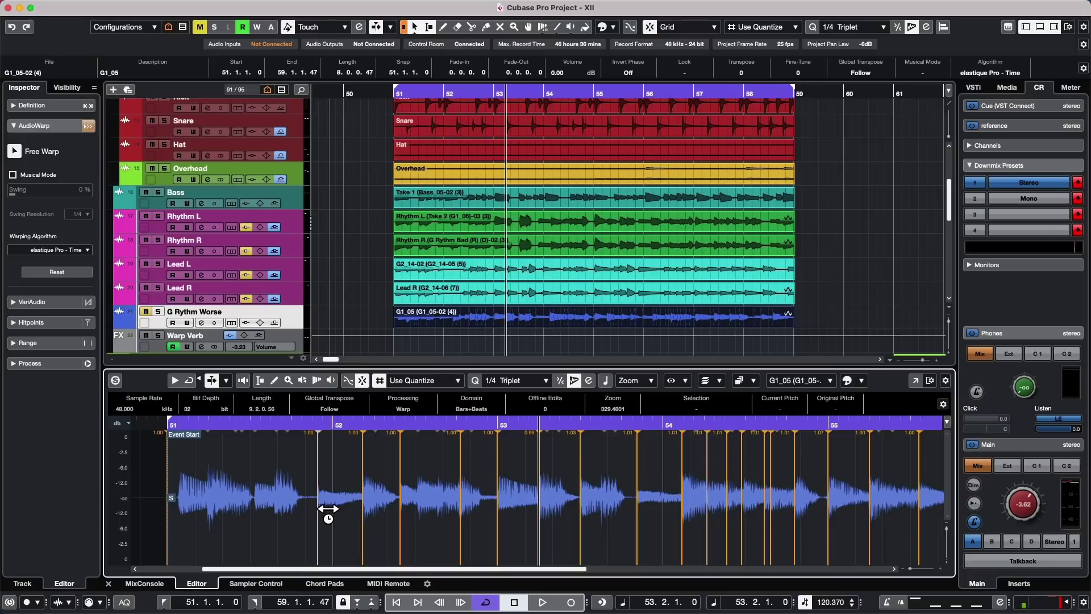
{"action": "left_click", "coordinate": [254, 510]}
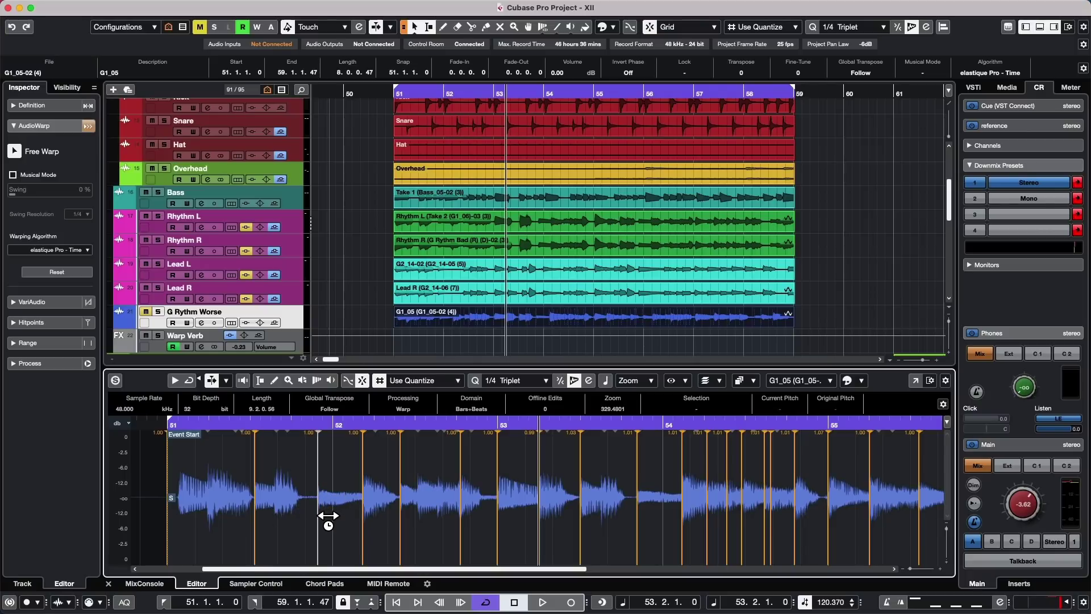
{"action": "mouse_move", "coordinate": [328, 516]}
{"action": "left_mouse_down"}
{"action": "mouse_move", "coordinate": [339, 516]}
{"action": "mouse_move", "coordinate": [297, 517]}
{"action": "mouse_move", "coordinate": [341, 516]}
{"action": "mouse_move", "coordinate": [318, 517]}
{"action": "left_mouse_up"}
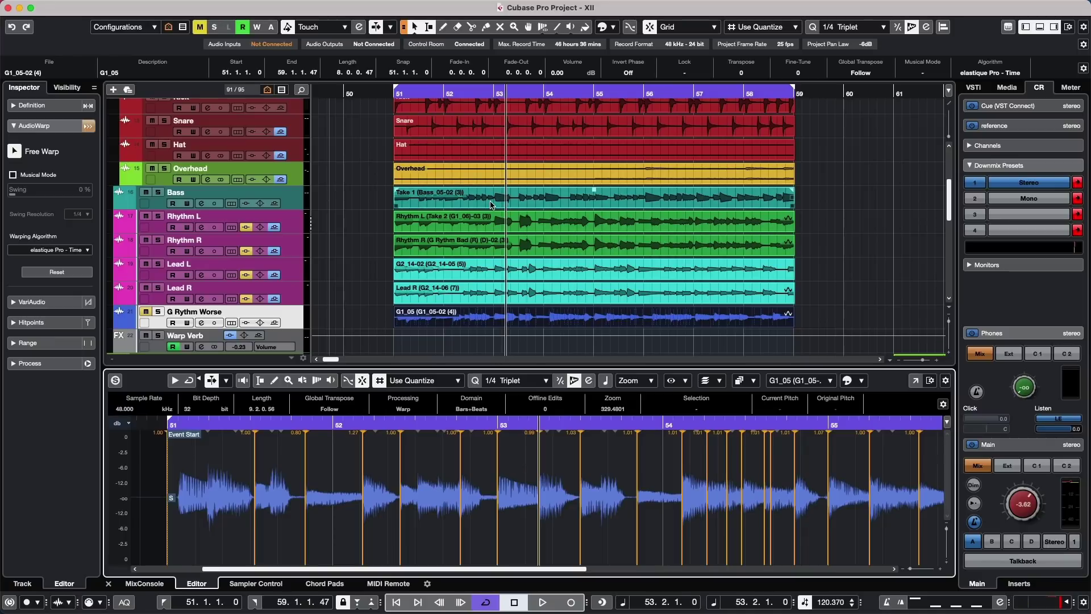
Step: Open the Bass take in the sample editor and bring up its Hitpoints detection settings
{"action": "left_click", "coordinate": [491, 205]}
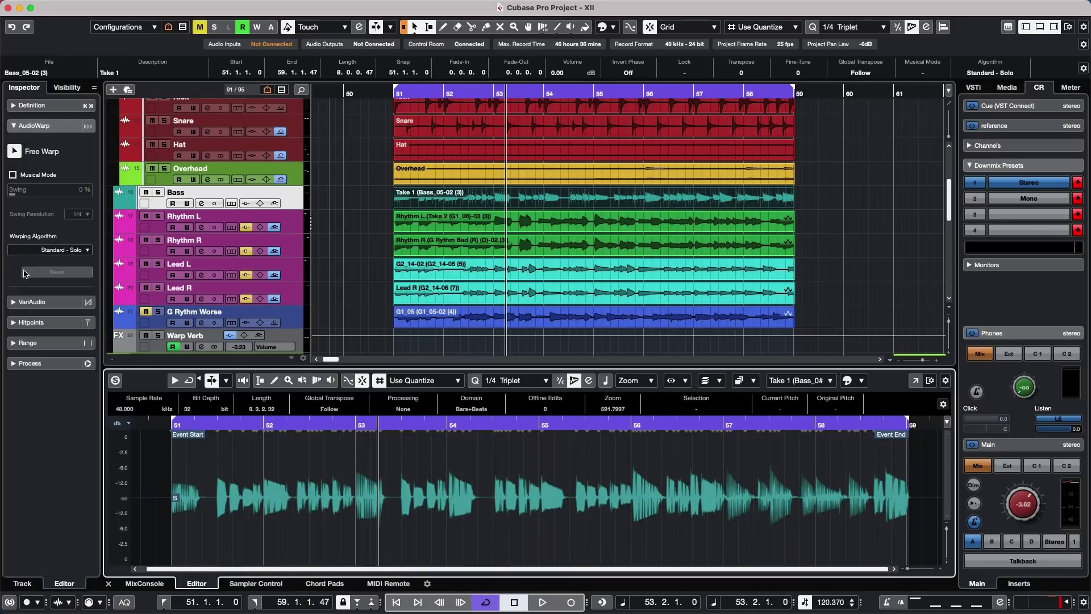
{"action": "left_click", "coordinate": [32, 322]}
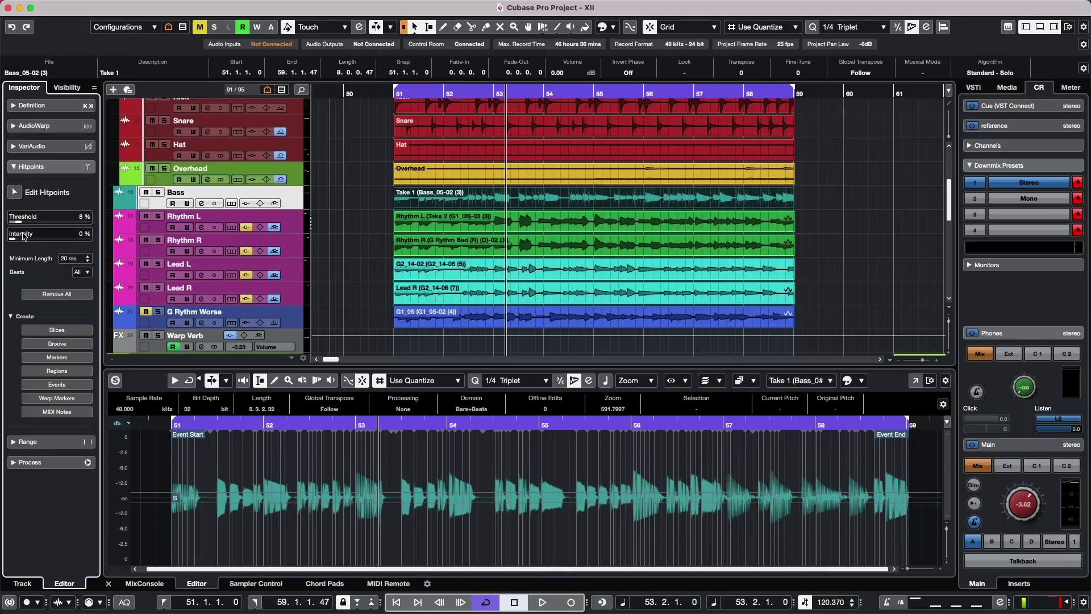
{"action": "scroll", "coordinate": [21, 224], "scroll_direction": "up", "scroll_amount": 1}
{"action": "scroll", "coordinate": [15, 241], "scroll_direction": "up", "scroll_amount": 5}
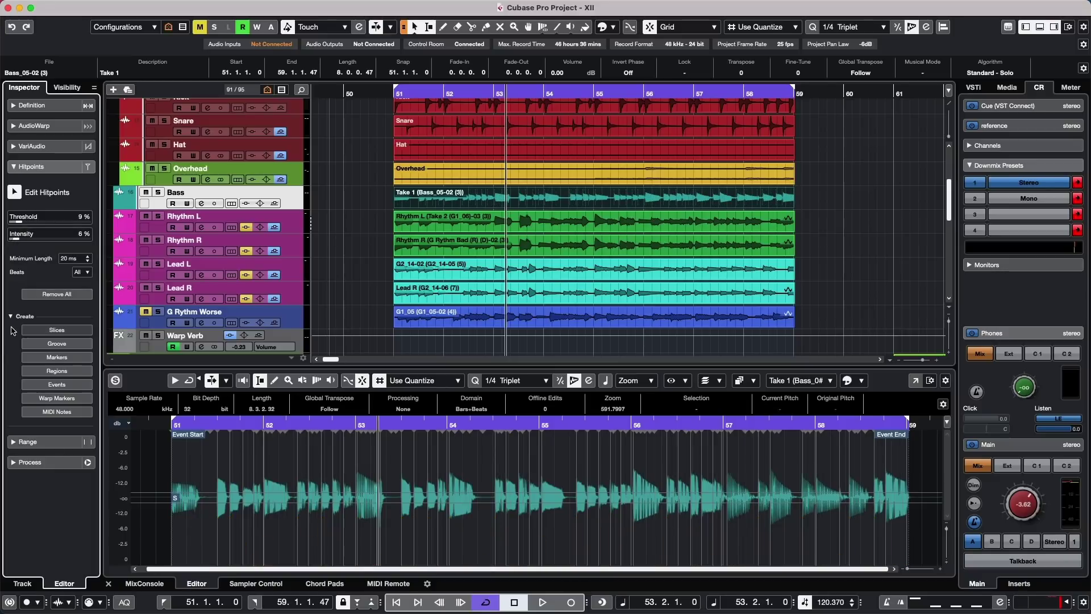
{"action": "left_click", "coordinate": [12, 317]}
{"action": "left_click", "coordinate": [12, 318]}
{"action": "left_click", "coordinate": [12, 318]}
{"action": "left_click", "coordinate": [12, 318]}
{"action": "left_click", "coordinate": [12, 318]}
{"action": "left_click", "coordinate": [12, 318]}
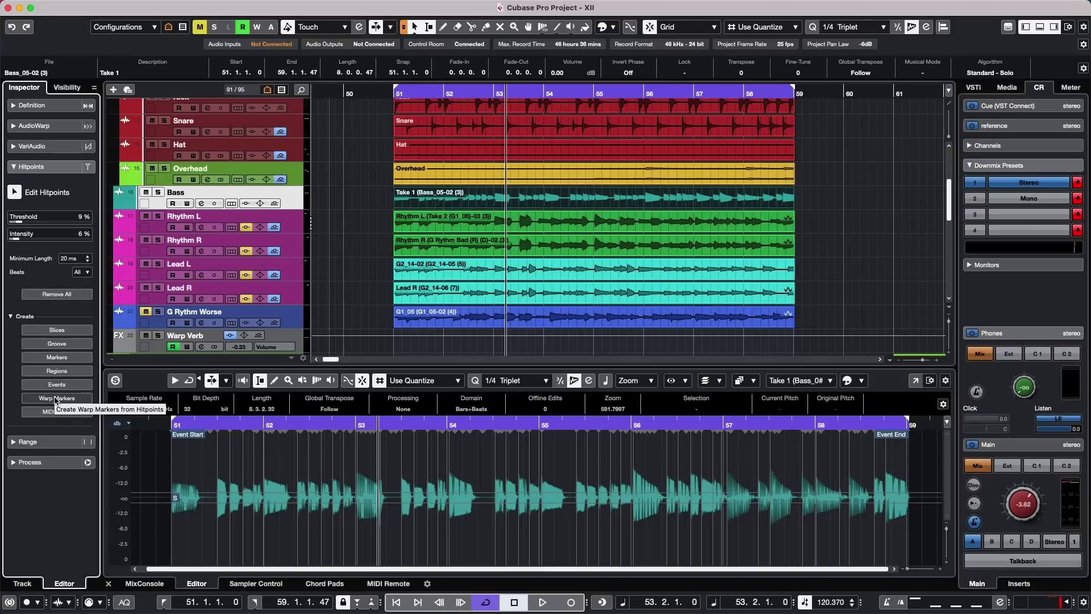
Step: Create warp markers from the Bass hitpoints and turn on Free Warp
{"action": "left_click", "coordinate": [56, 399]}
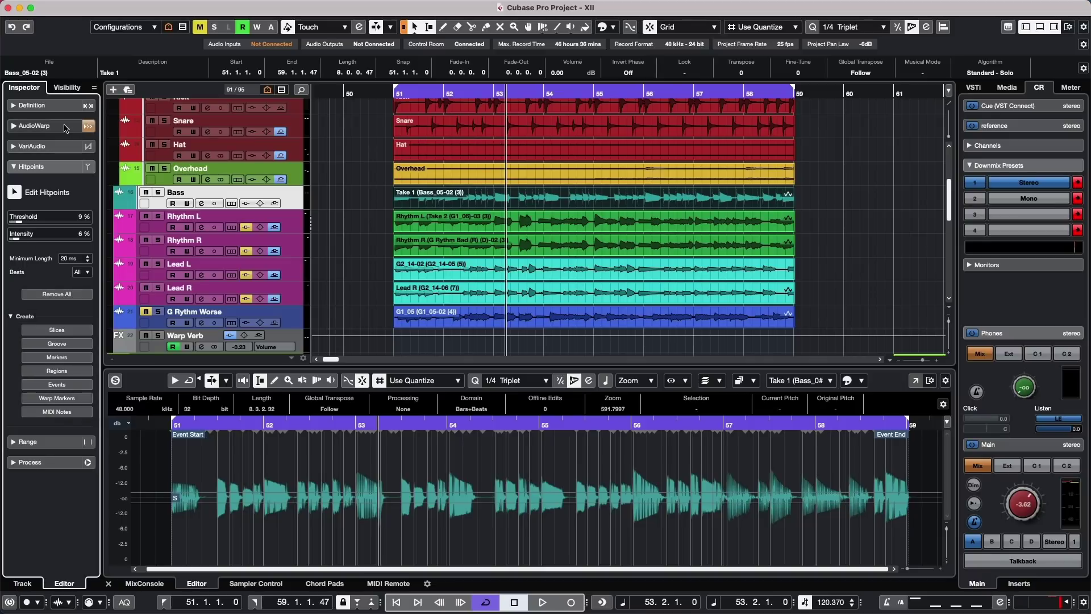
{"action": "left_click", "coordinate": [65, 125]}
{"action": "left_click", "coordinate": [14, 152]}
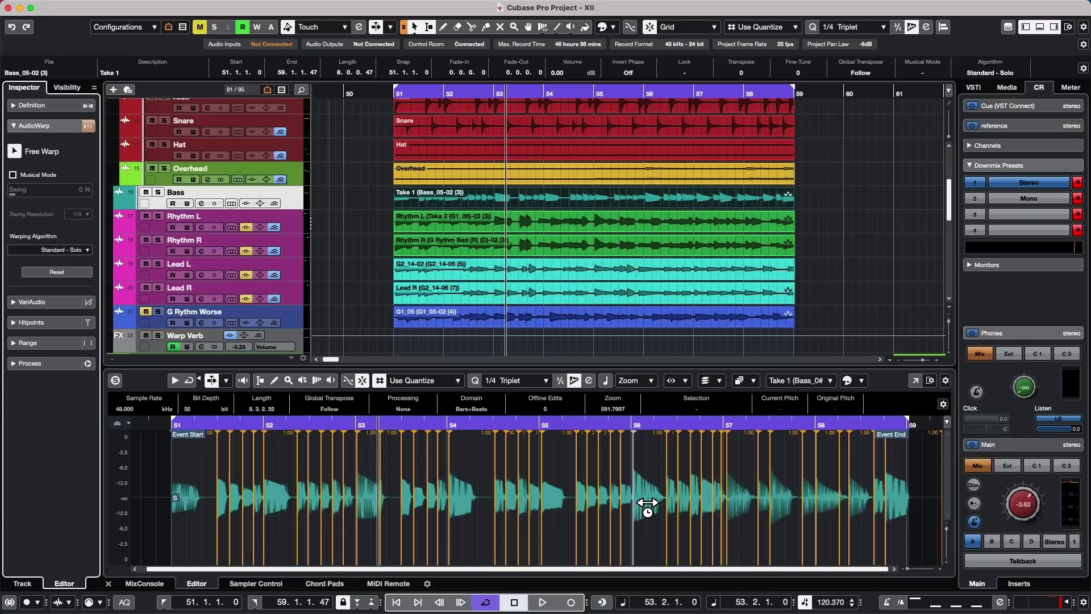
Step: Audition the guitars from the Lead R event, solo Lead R and raise the Main level to -2.23
{"action": "left_click", "coordinate": [730, 299]}
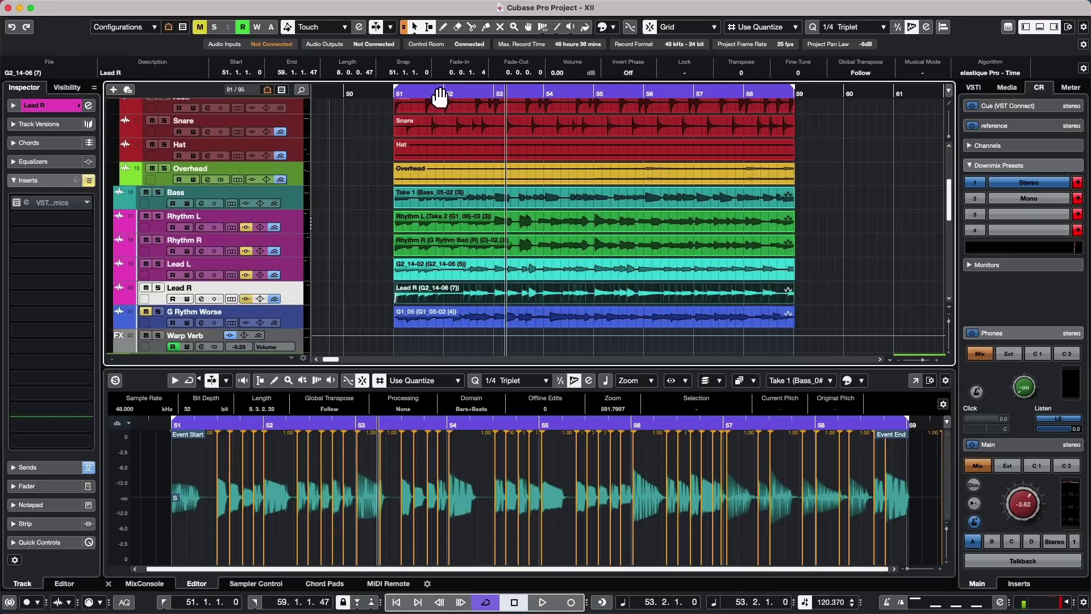
{"action": "left_click_drag", "start_coordinate": [439, 97], "coordinate": [431, 95]}
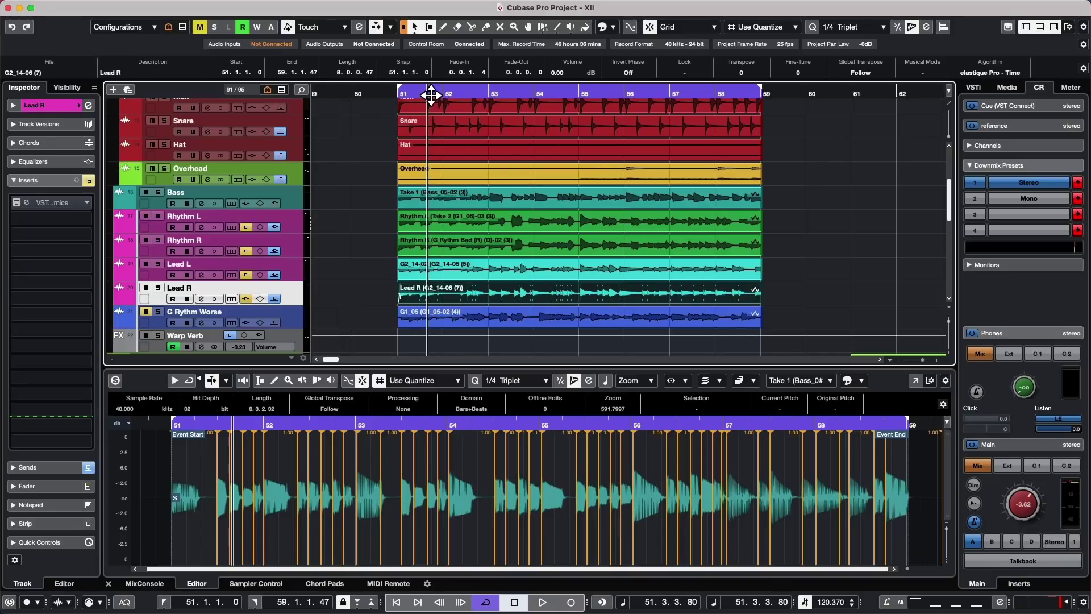
{"action": "key", "text": "space"}
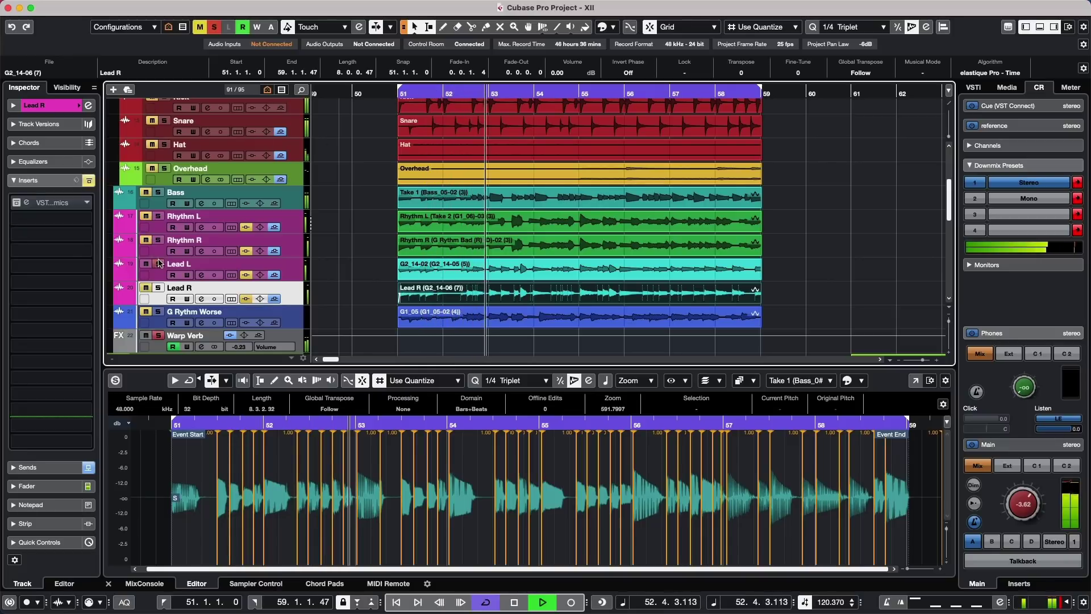
{"action": "left_click", "coordinate": [158, 287]}
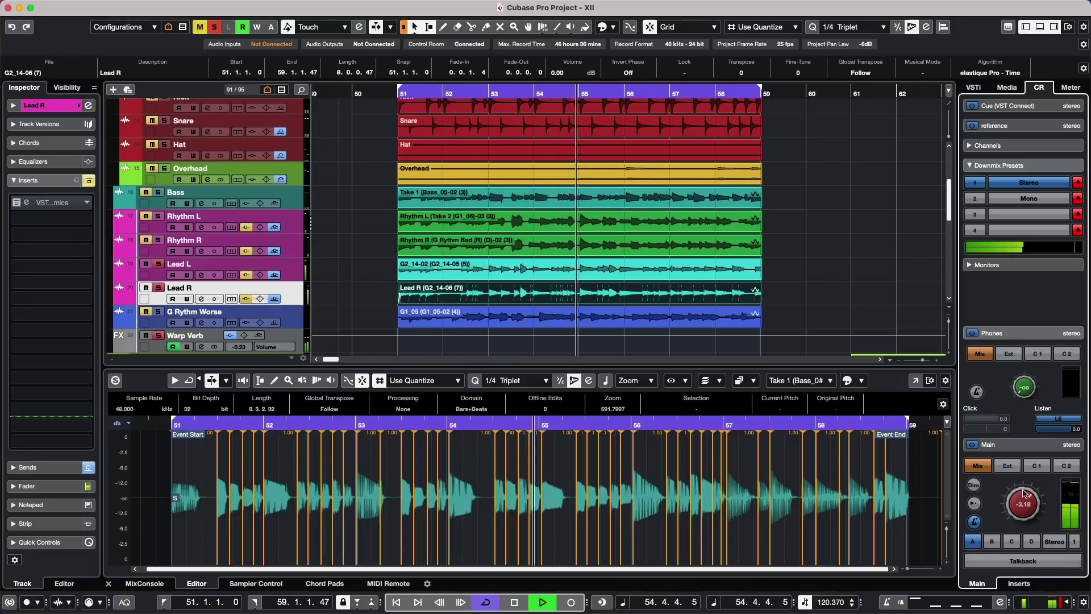
{"action": "scroll", "coordinate": [1025, 487], "scroll_direction": "up", "scroll_amount": 3}
{"action": "key", "text": "space"}
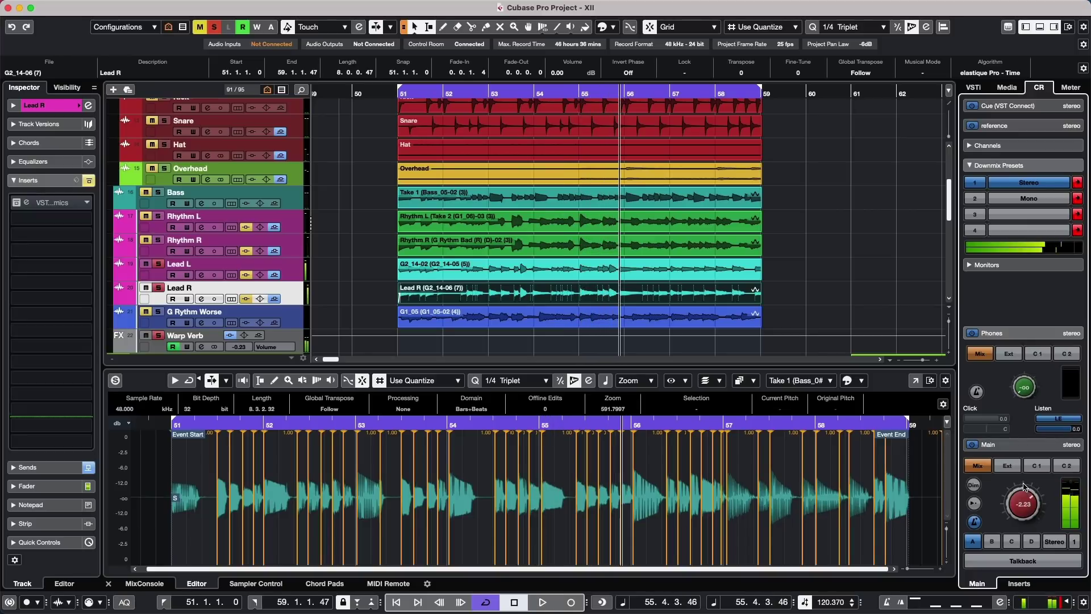
{"action": "left_click", "coordinate": [778, 275]}
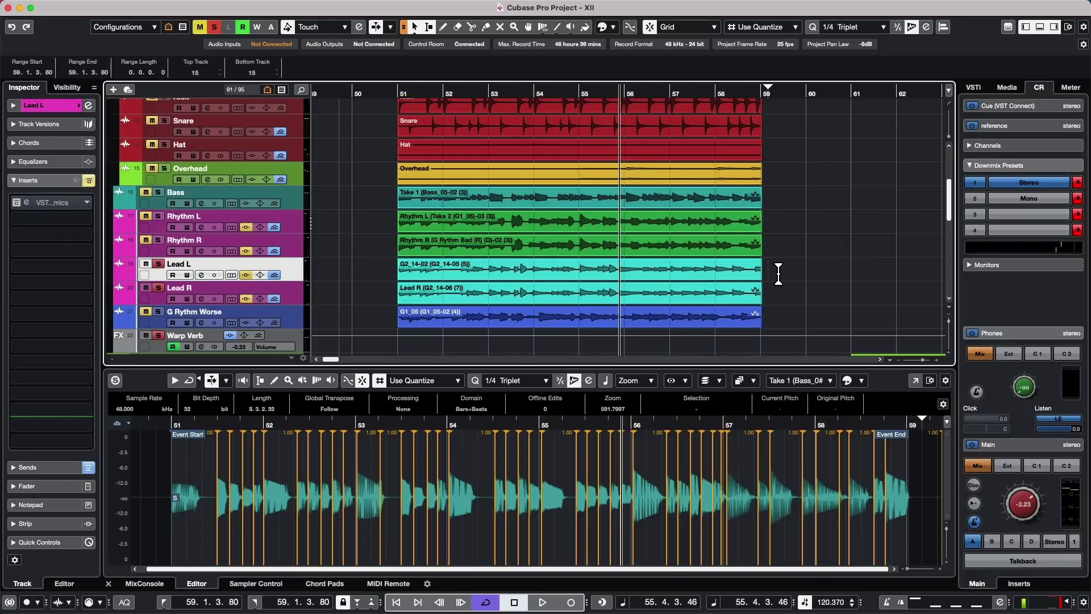
Step: Select the Lead L and Lead R events together and show their hitpoint detection at 5% threshold
{"action": "left_click_drag", "start_coordinate": [772, 273], "coordinate": [725, 295]}
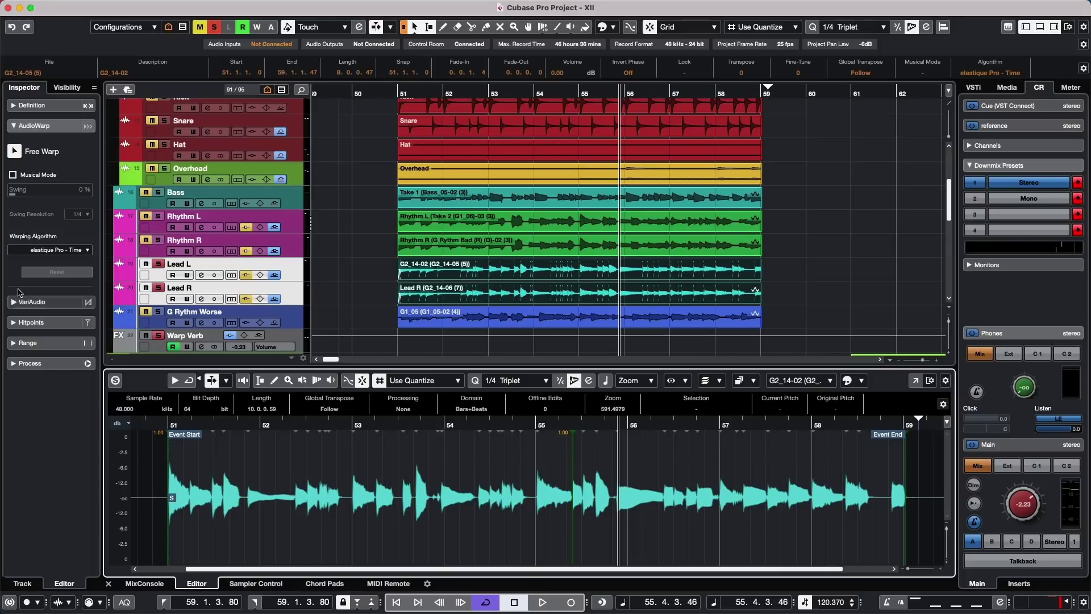
{"action": "left_click", "coordinate": [63, 322]}
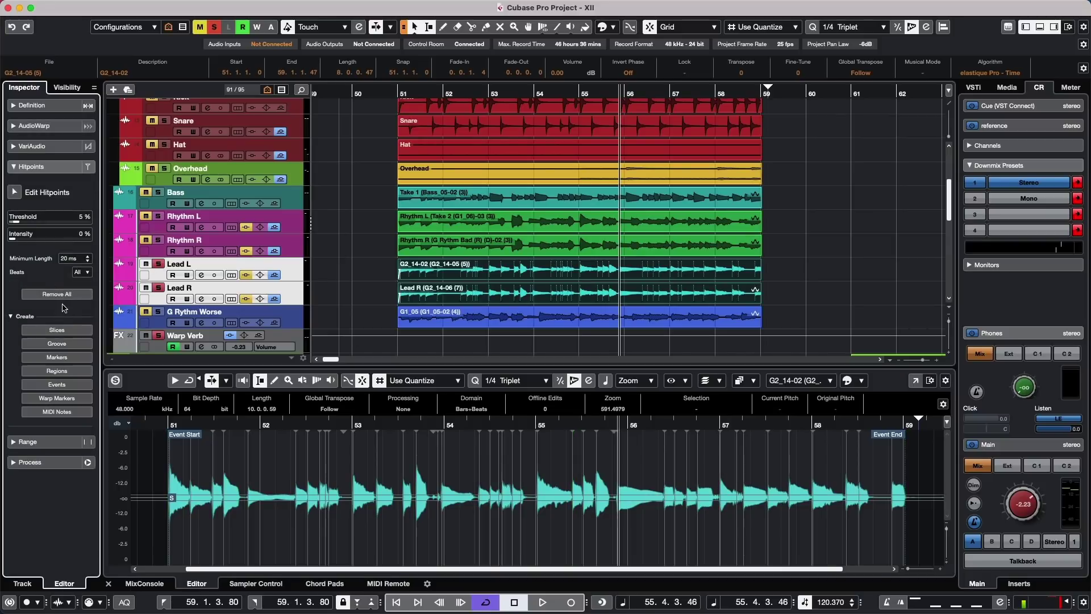
Step: Create warp markers from the lead guitar hitpoints and turn on Free Warp
{"action": "left_click", "coordinate": [57, 398]}
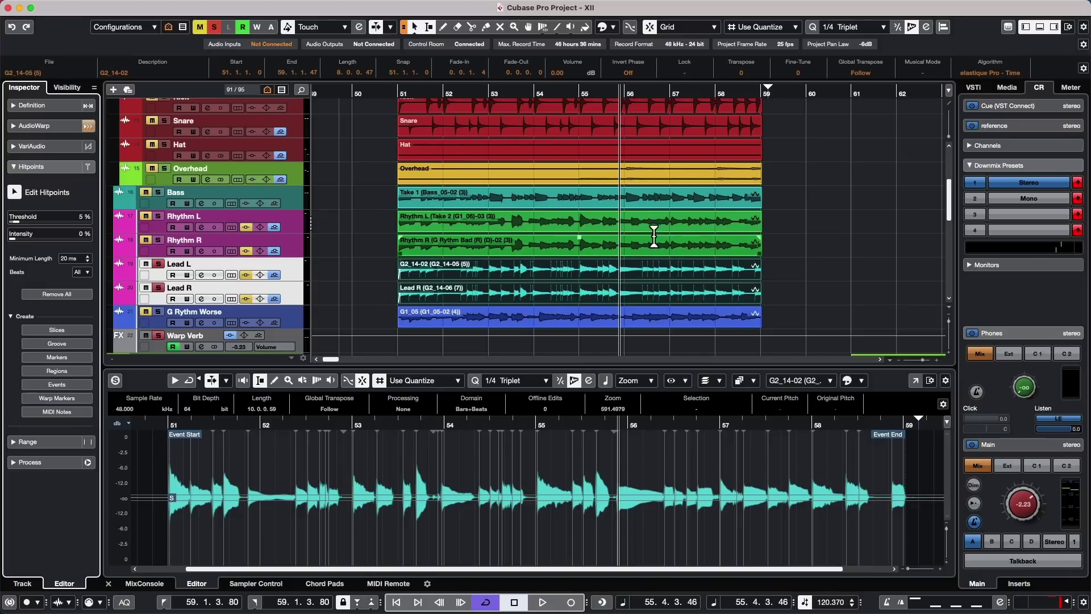
{"action": "left_click", "coordinate": [61, 125]}
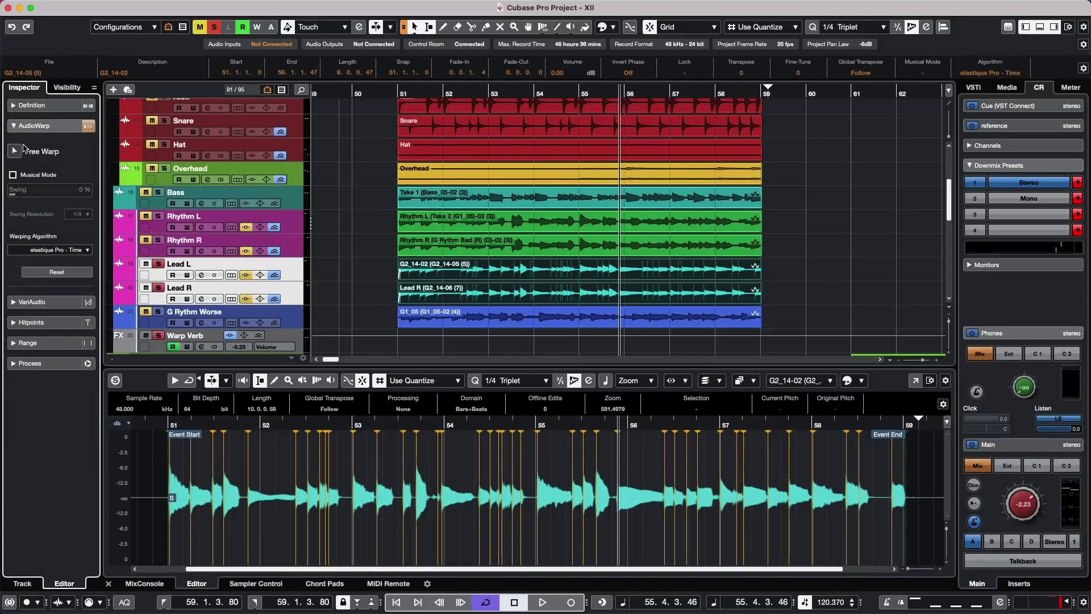
{"action": "left_click", "coordinate": [13, 151]}
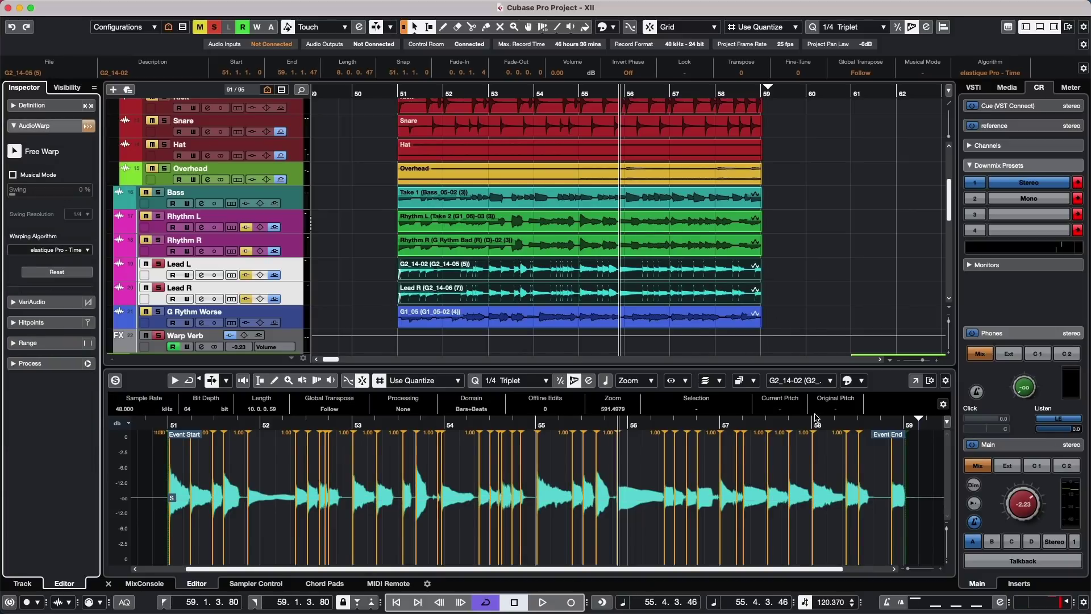
Step: Switch the editor between the Lead R and Lead L events and set editing to apply to all clips
{"action": "left_click", "coordinate": [815, 381]}
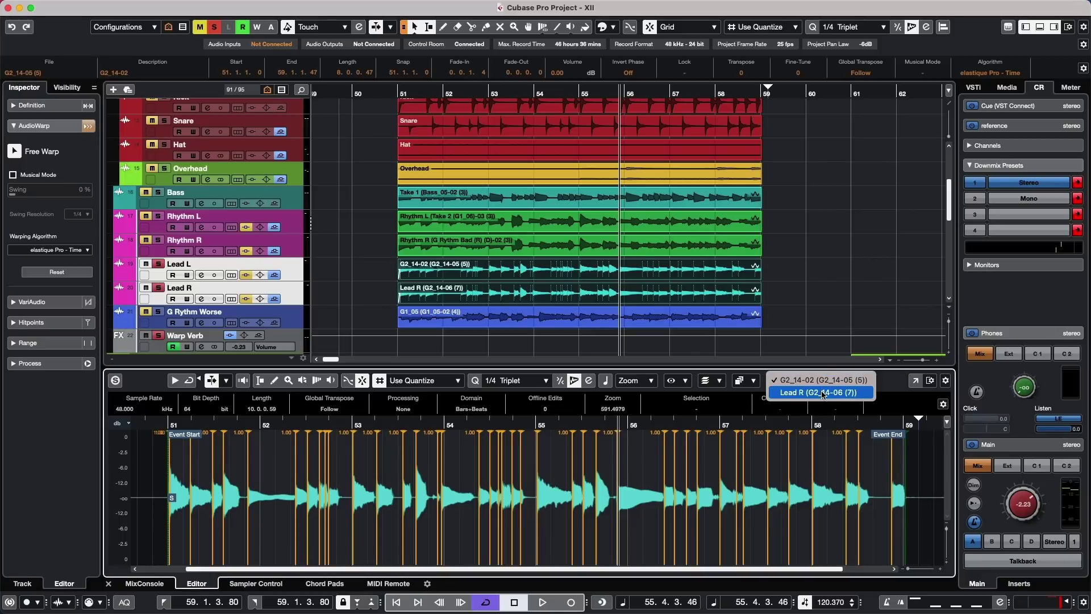
{"action": "left_click", "coordinate": [824, 392]}
{"action": "left_click", "coordinate": [824, 380]}
{"action": "left_click", "coordinate": [824, 367]}
{"action": "left_click", "coordinate": [754, 380]}
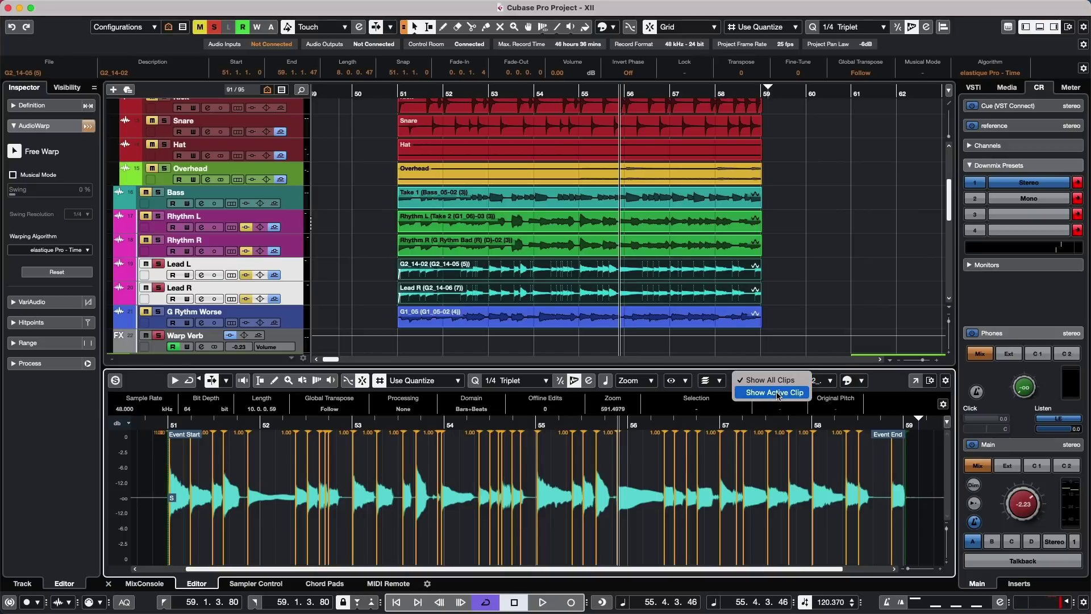
{"action": "left_click", "coordinate": [721, 382]}
{"action": "left_click", "coordinate": [720, 382]}
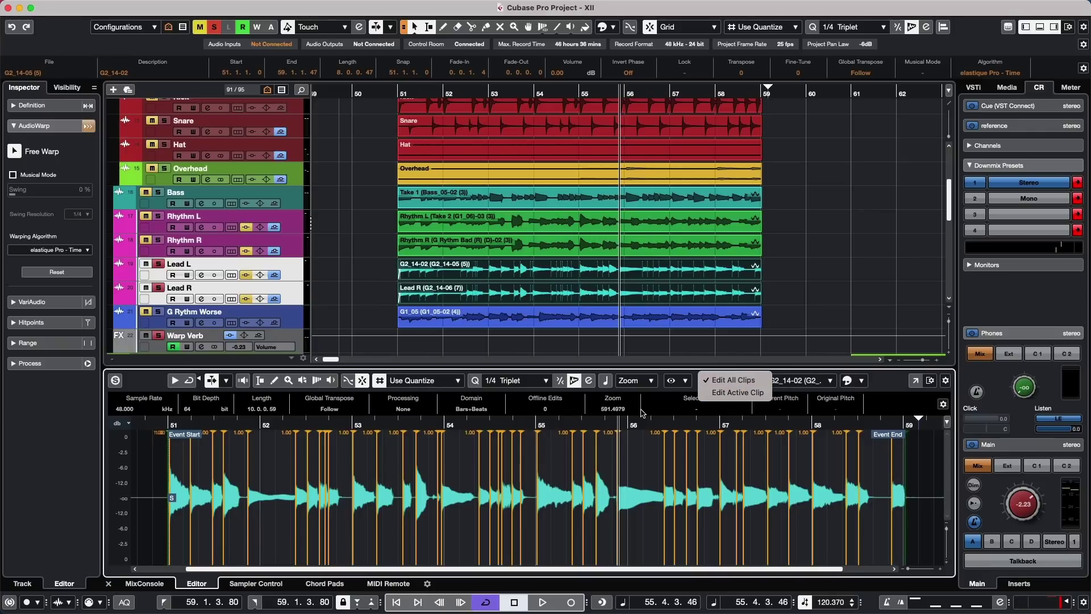
Step: Close the clip editing options and make the Lead L and Lead R tracks taller
{"action": "left_click", "coordinate": [614, 425]}
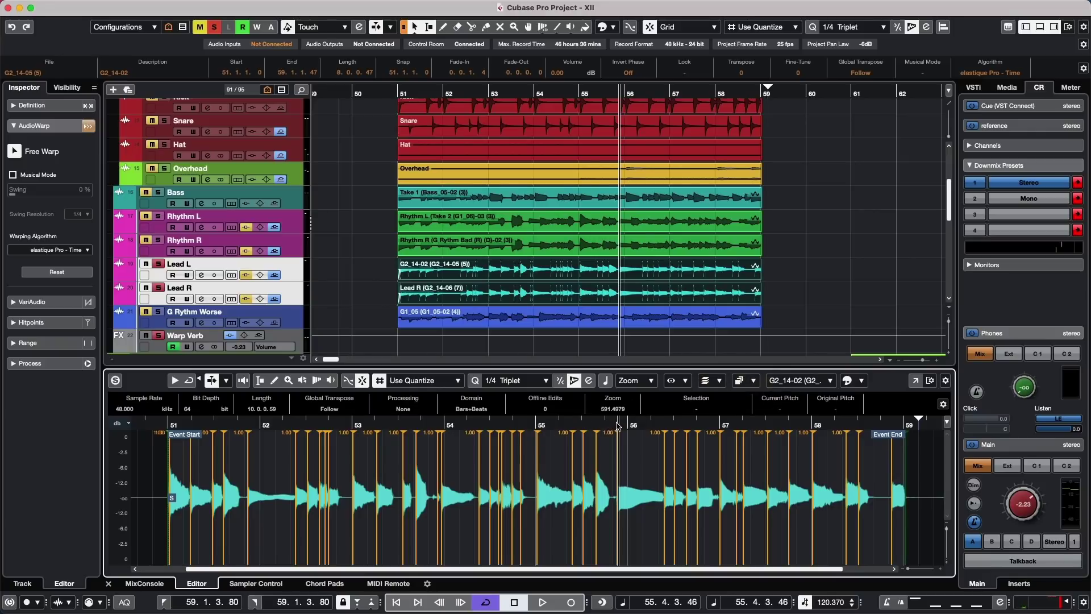
{"action": "scroll", "coordinate": [358, 230], "scroll_direction": "down", "scroll_amount": 6}
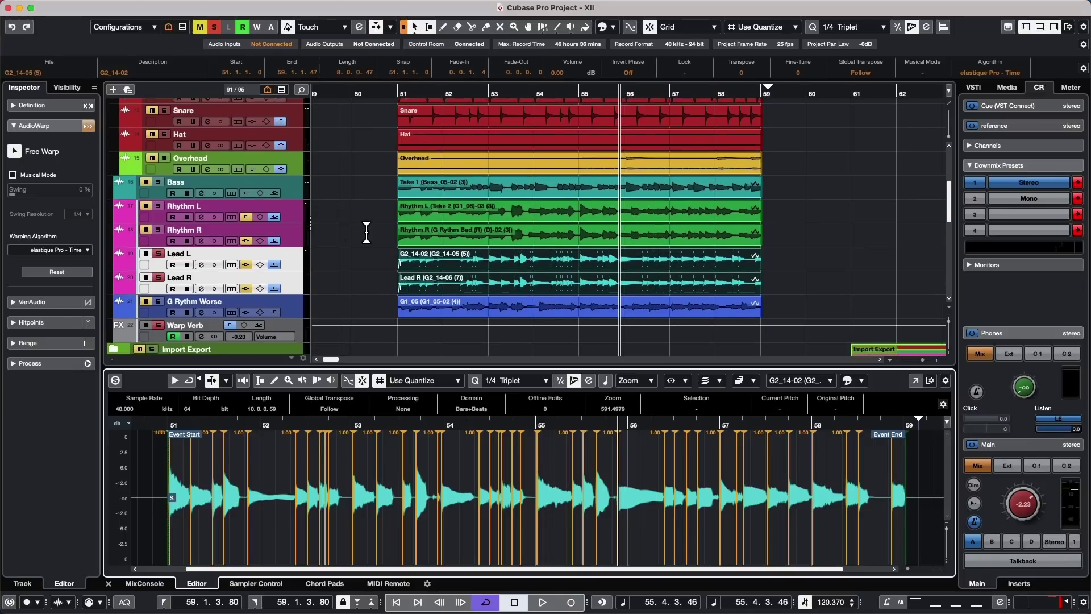
{"action": "scroll", "coordinate": [364, 232], "scroll_direction": "up", "scroll_amount": 4}
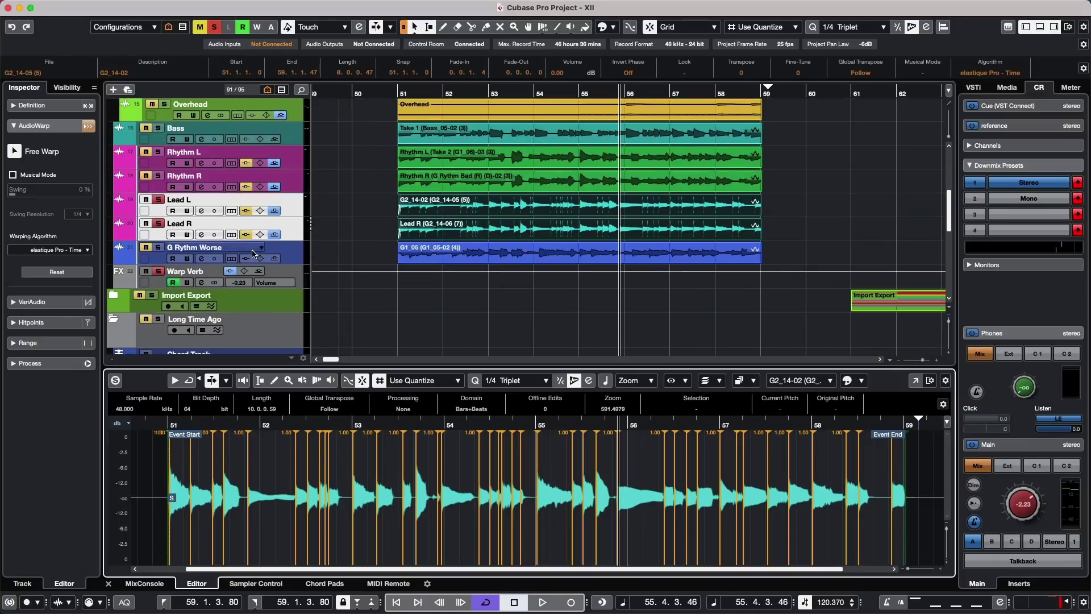
{"action": "left_click_drag", "start_coordinate": [294, 242], "coordinate": [294, 267]}
Step: Zoom the Sample Editor to bars 55–56 and move the warp markers there, giving stretch factors 1.24 and 0.66
{"action": "mouse_move", "coordinate": [621, 428]}
{"action": "left_mouse_down"}
{"action": "mouse_move", "coordinate": [653, 495]}
{"action": "mouse_move", "coordinate": [638, 488]}
{"action": "mouse_move", "coordinate": [659, 488]}
{"action": "left_mouse_up"}
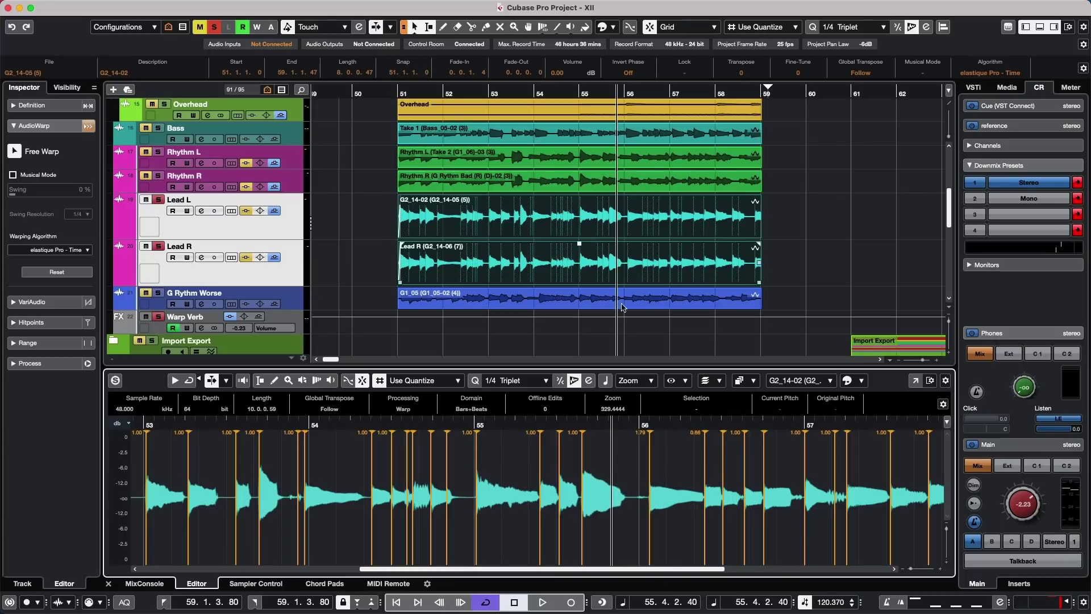
{"action": "left_click_drag", "start_coordinate": [594, 474], "coordinate": [587, 474]}
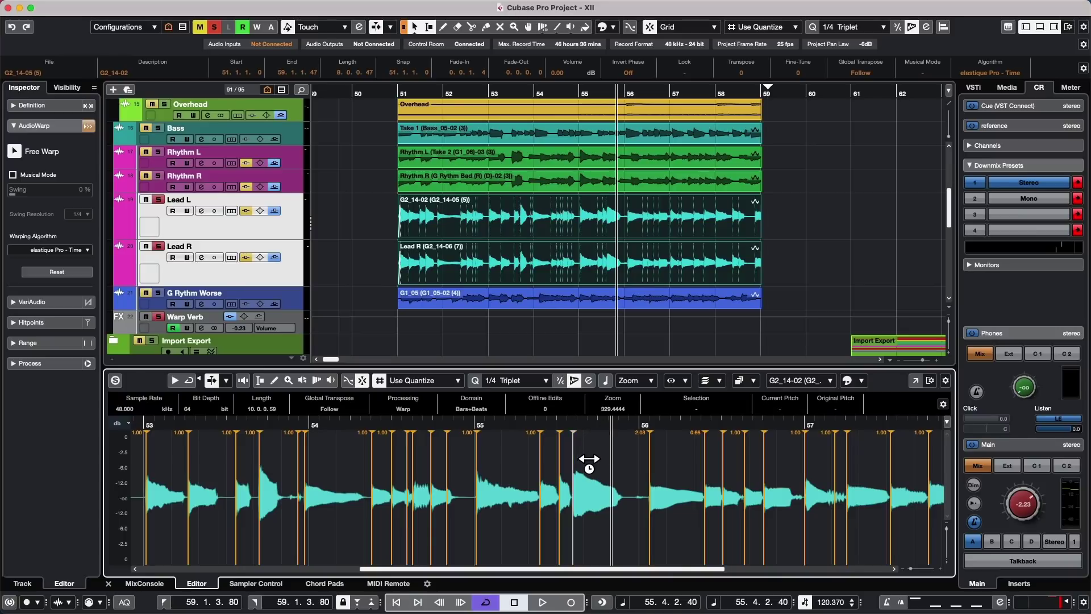
{"action": "left_click_drag", "start_coordinate": [585, 466], "coordinate": [605, 467]}
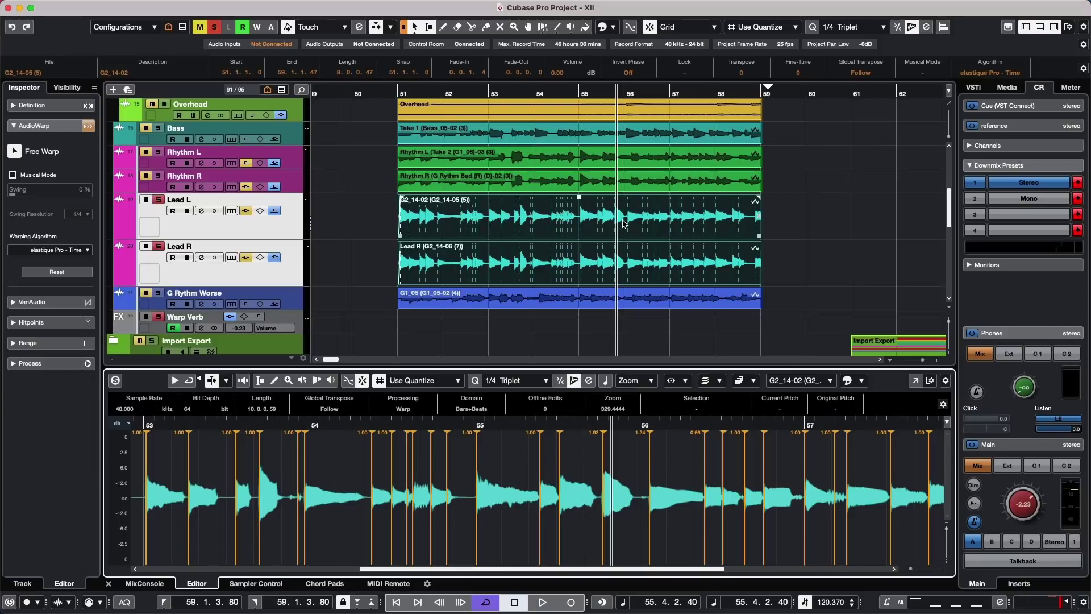
Step: Set the Time Warp tool to Free Warp mode and zoom the arrangement to bars 53–54
{"action": "left_click", "coordinate": [542, 28]}
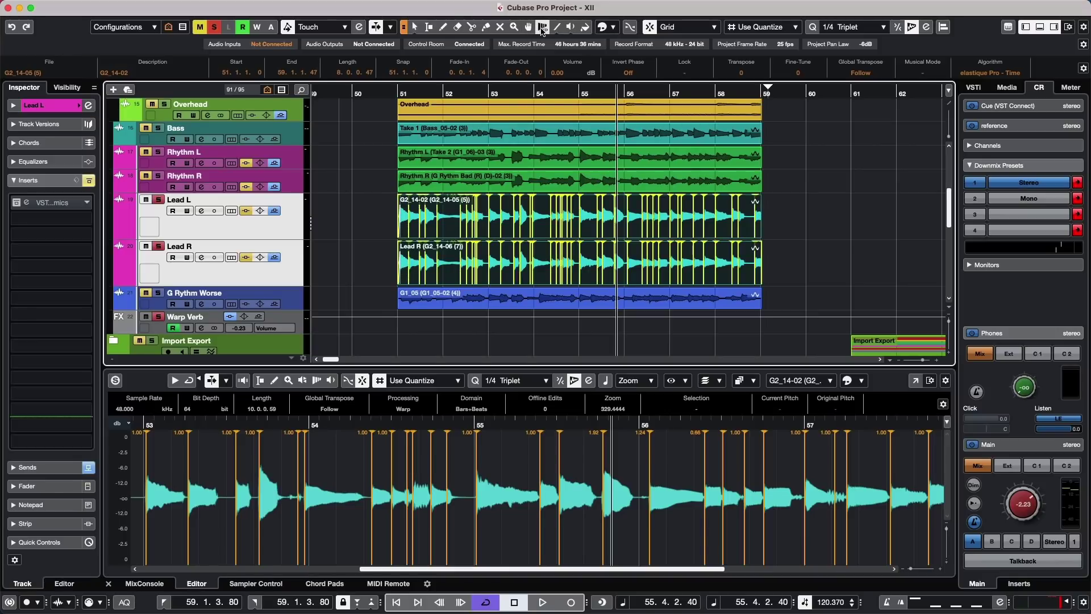
{"action": "left_click", "coordinate": [543, 29]}
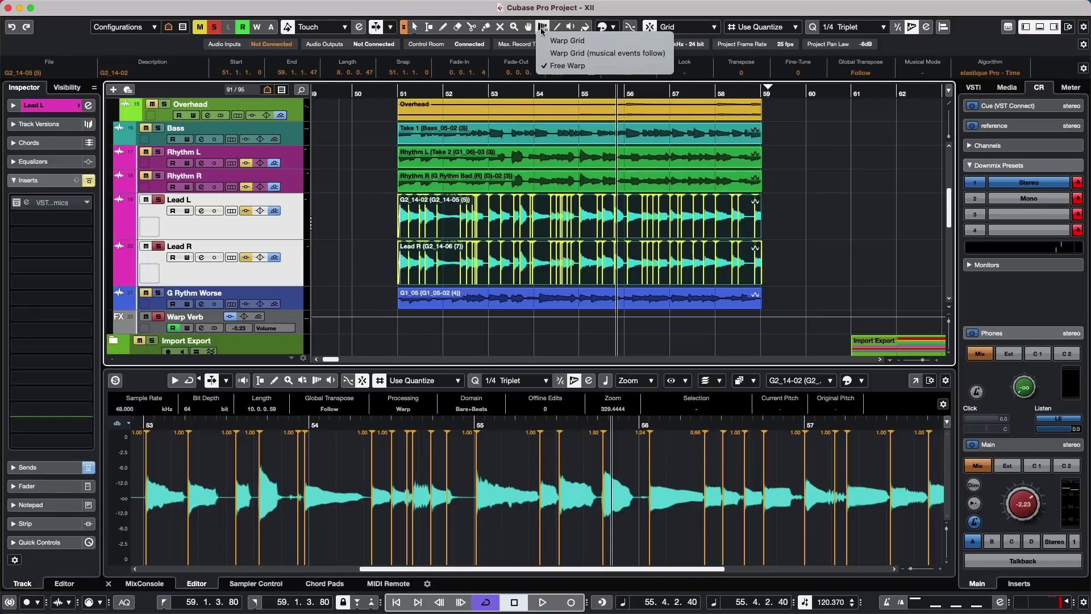
{"action": "left_click", "coordinate": [522, 93]}
{"action": "left_click_drag", "start_coordinate": [527, 94], "coordinate": [540, 122]}
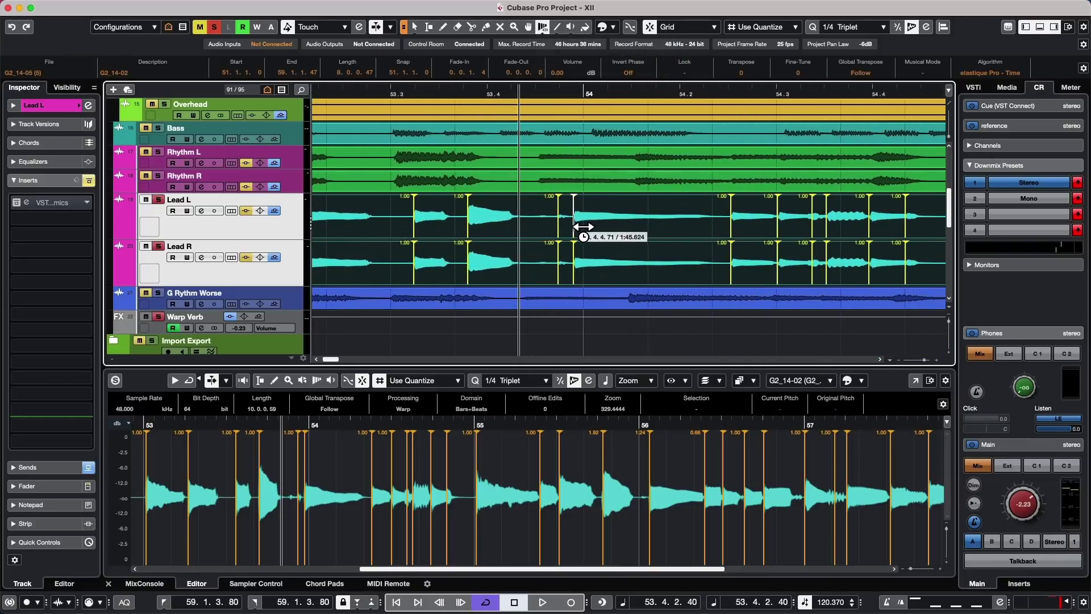
Step: Drag four Lead L/R warp markers onto the beat, giving stretch factors 1.15, 3.84, 0.60 and 1.42
{"action": "left_click_drag", "start_coordinate": [585, 229], "coordinate": [607, 227]}
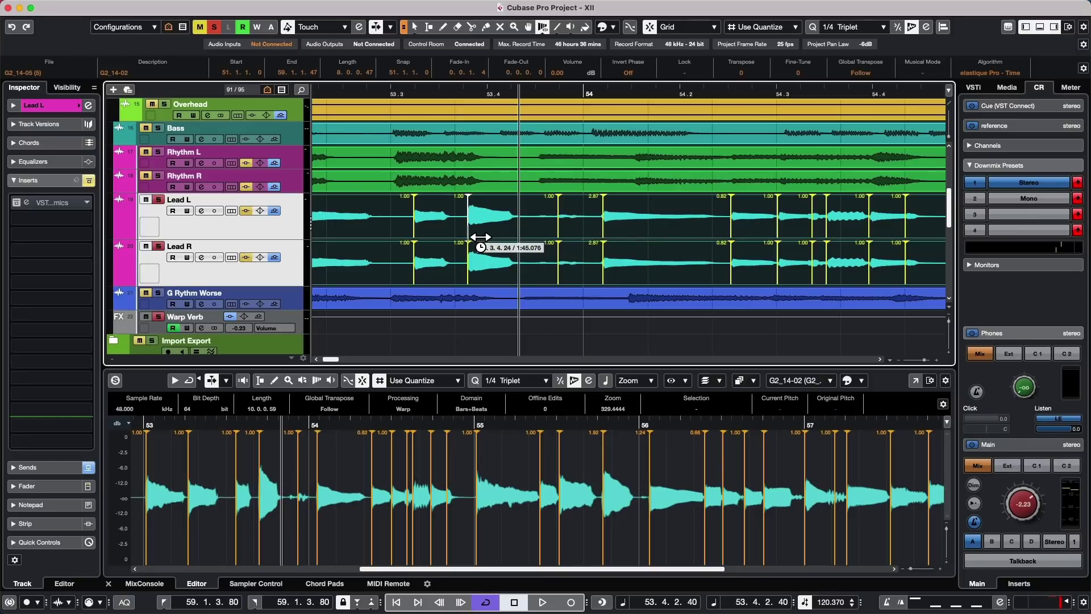
{"action": "left_click_drag", "start_coordinate": [477, 241], "coordinate": [462, 240]}
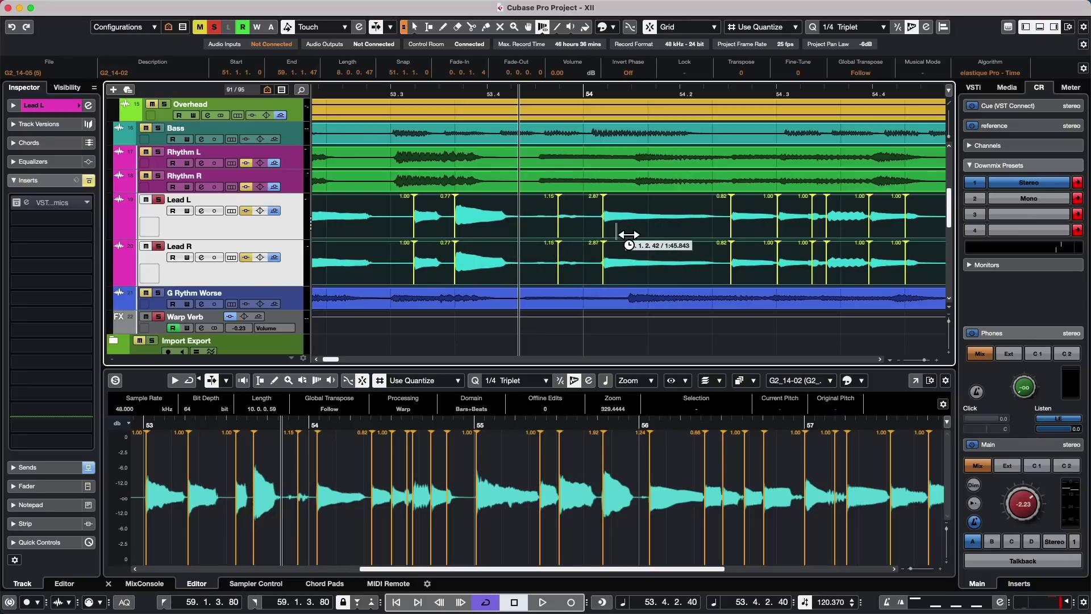
{"action": "left_click_drag", "start_coordinate": [615, 237], "coordinate": [629, 240]}
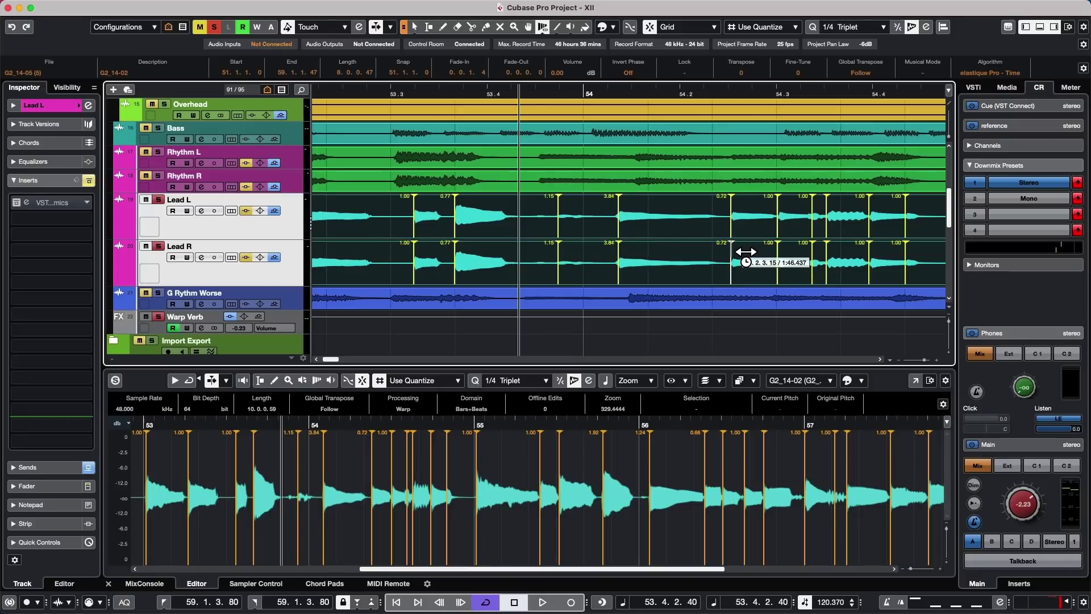
{"action": "left_click_drag", "start_coordinate": [734, 250], "coordinate": [715, 250]}
Step: Scroll up to the Drums folder, zoom out to bars 52–59, and switch to the Object Selection tool
{"action": "scroll", "coordinate": [605, 270], "scroll_direction": "up", "scroll_amount": 7}
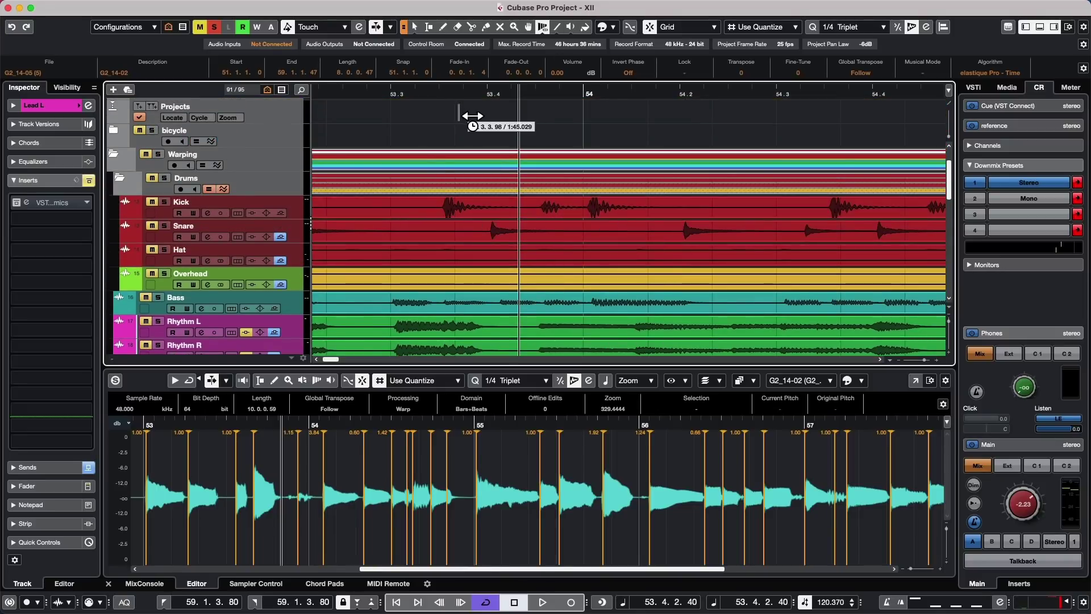
{"action": "left_click_drag", "start_coordinate": [473, 100], "coordinate": [500, 60]}
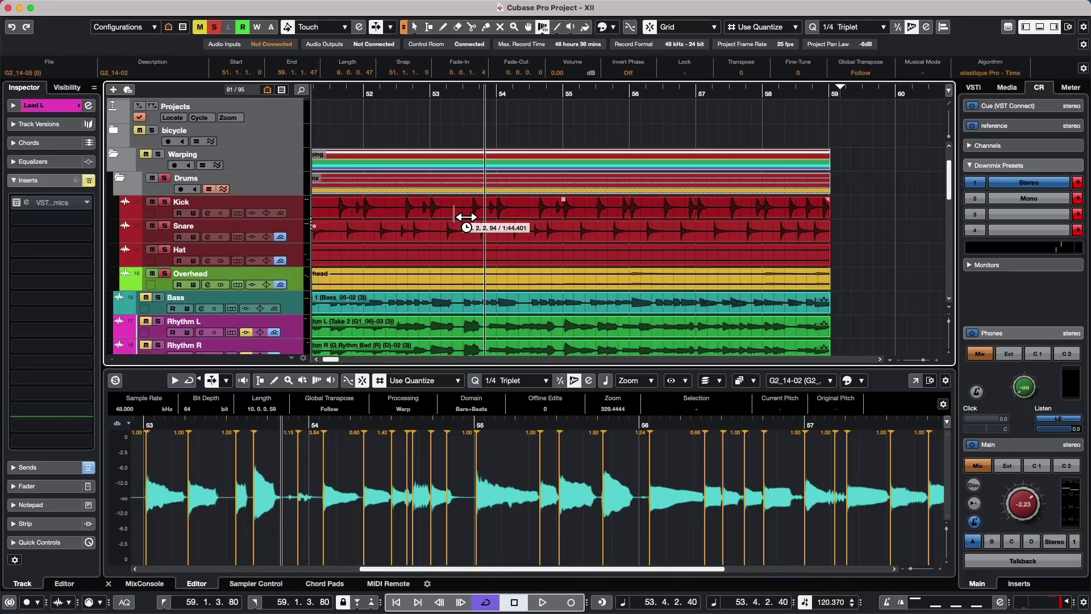
{"action": "left_click", "coordinate": [415, 27]}
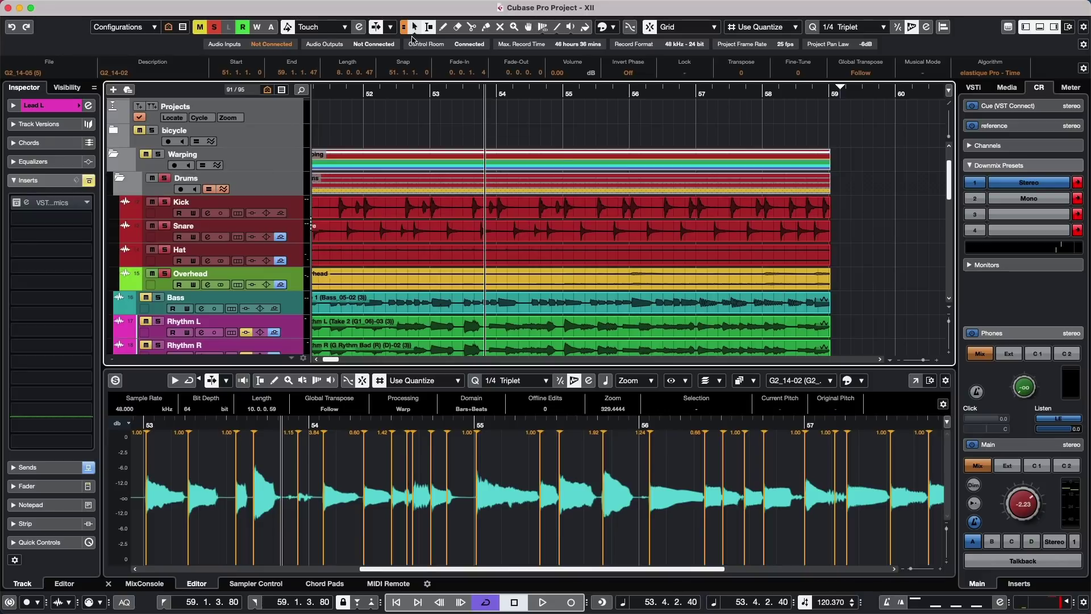
Step: Show the Kick event in an enlarged Sample Editor with the editor's Warp tool enabled
{"action": "left_click", "coordinate": [429, 213]}
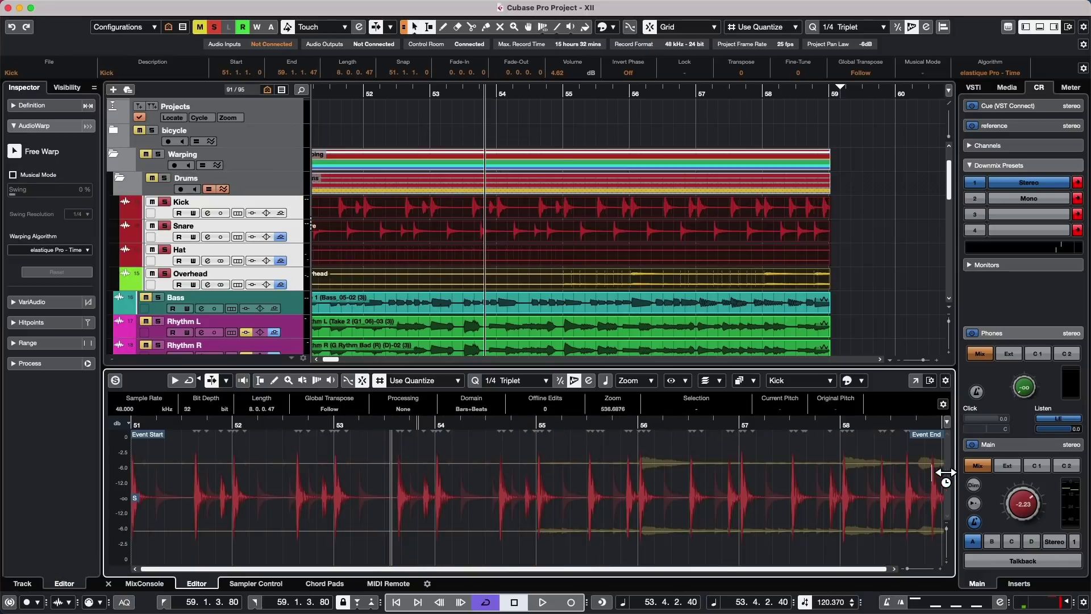
{"action": "left_click_drag", "start_coordinate": [797, 369], "coordinate": [798, 311]}
{"action": "left_click", "coordinate": [568, 362]}
{"action": "left_click", "coordinate": [575, 317]}
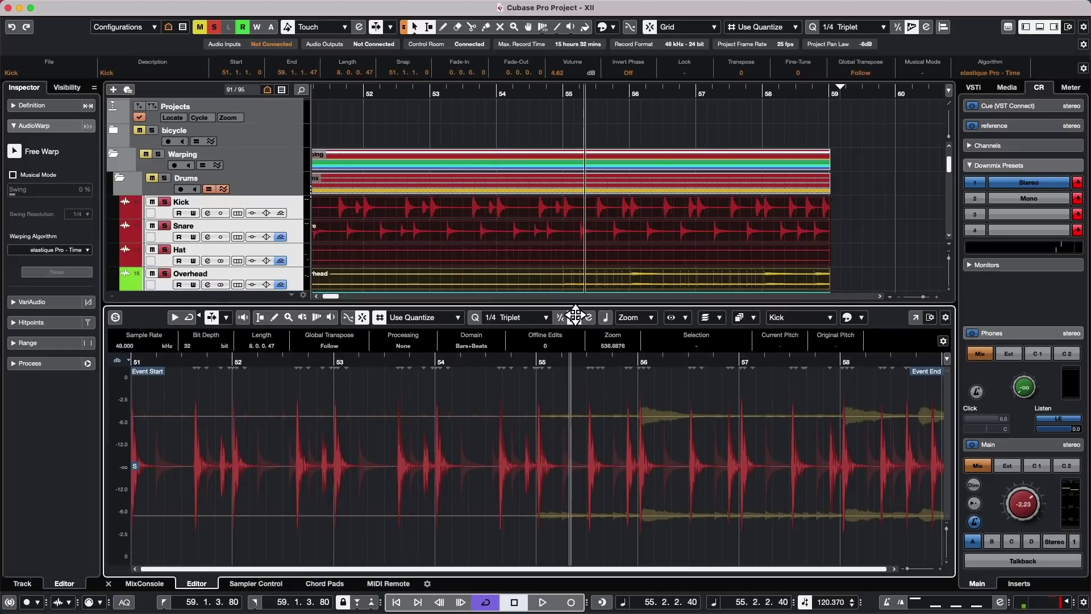
Step: Browse the Snare, Hat and Overhead audio in the editor, then return to Kick with the playhead at bar 55
{"action": "left_click", "coordinate": [802, 320]}
{"action": "left_click", "coordinate": [802, 329]}
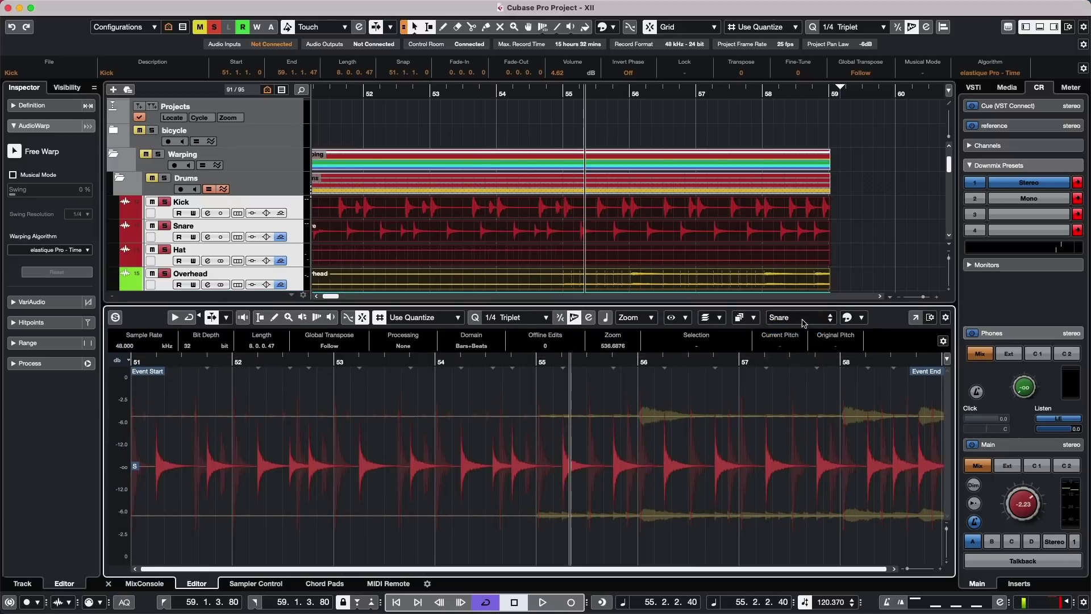
{"action": "left_click", "coordinate": [802, 329]}
{"action": "left_click", "coordinate": [802, 320]}
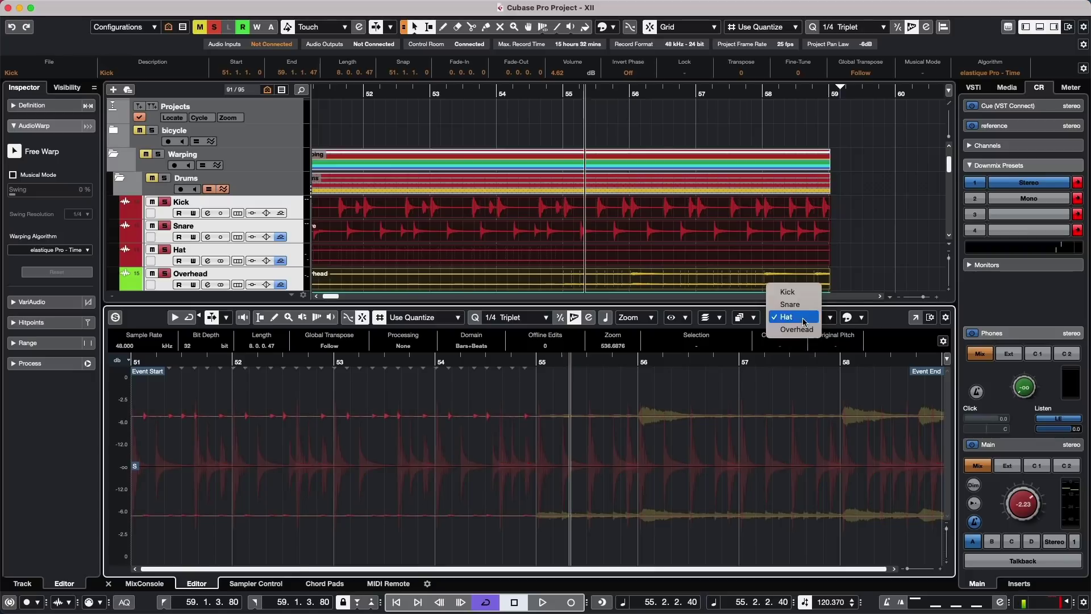
{"action": "left_click", "coordinate": [805, 331]}
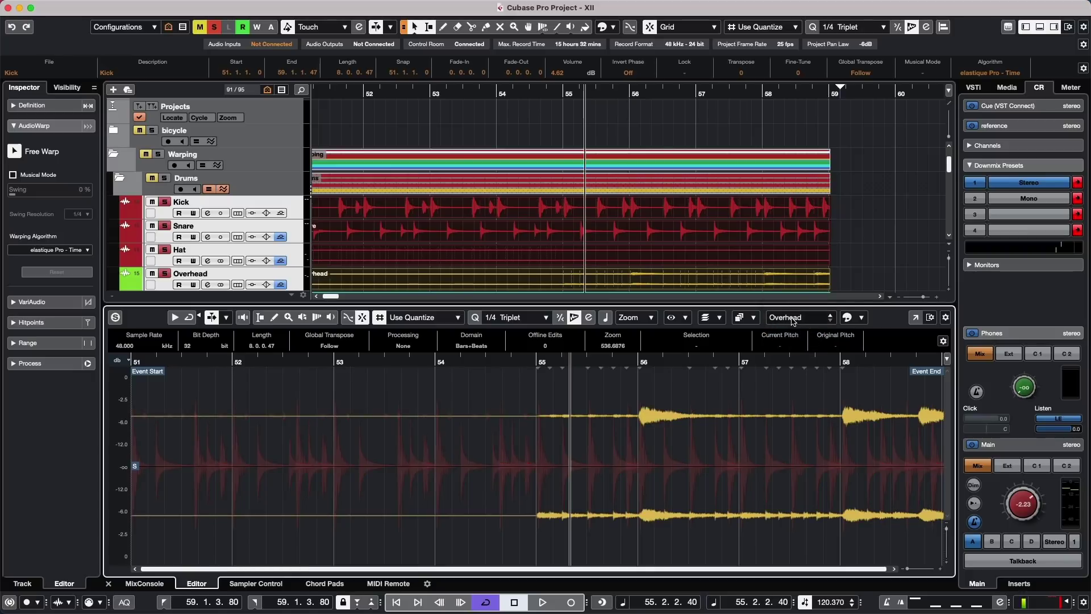
{"action": "left_click", "coordinate": [795, 320]}
{"action": "left_click", "coordinate": [787, 279]}
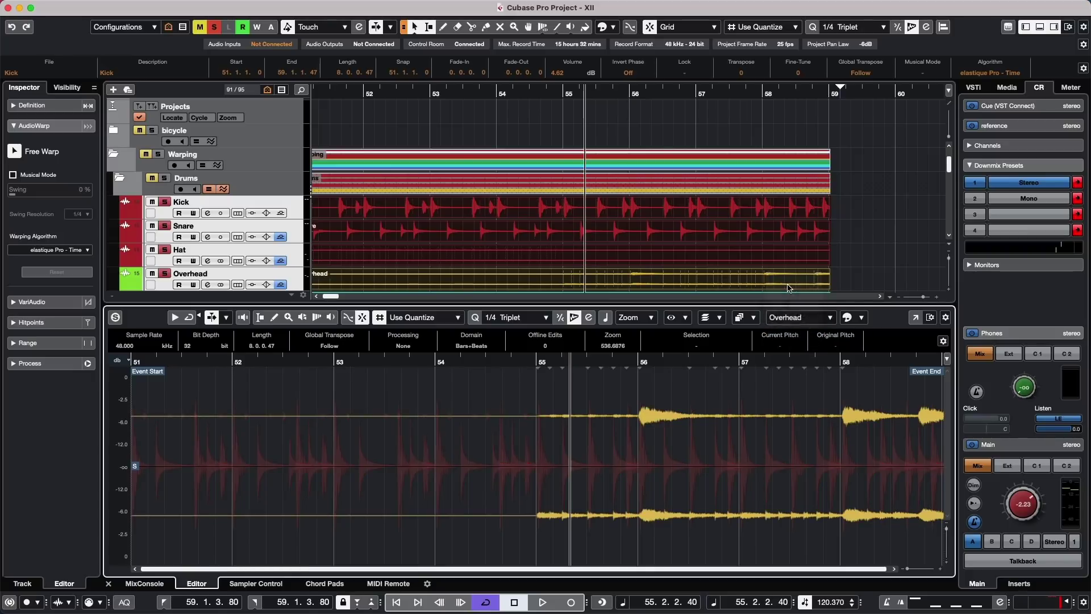
{"action": "left_click", "coordinate": [547, 361]}
{"action": "key", "text": "Left"}
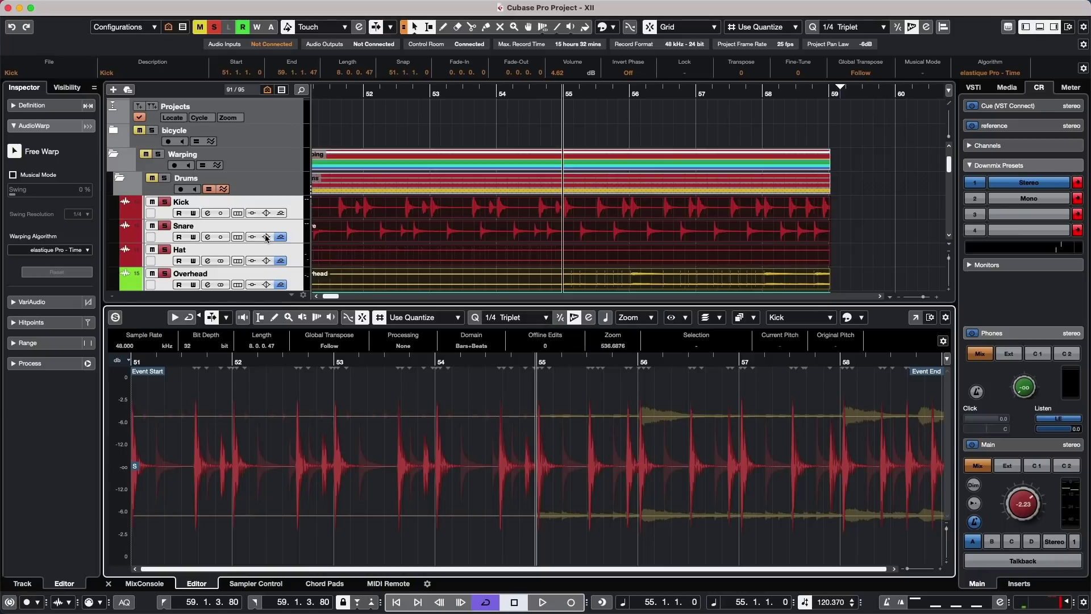
Step: Enable Group Editing and Phase-Coherent AudioWarp on the Drums folder, zoomed to bars 52–57
{"action": "left_click", "coordinate": [209, 190]}
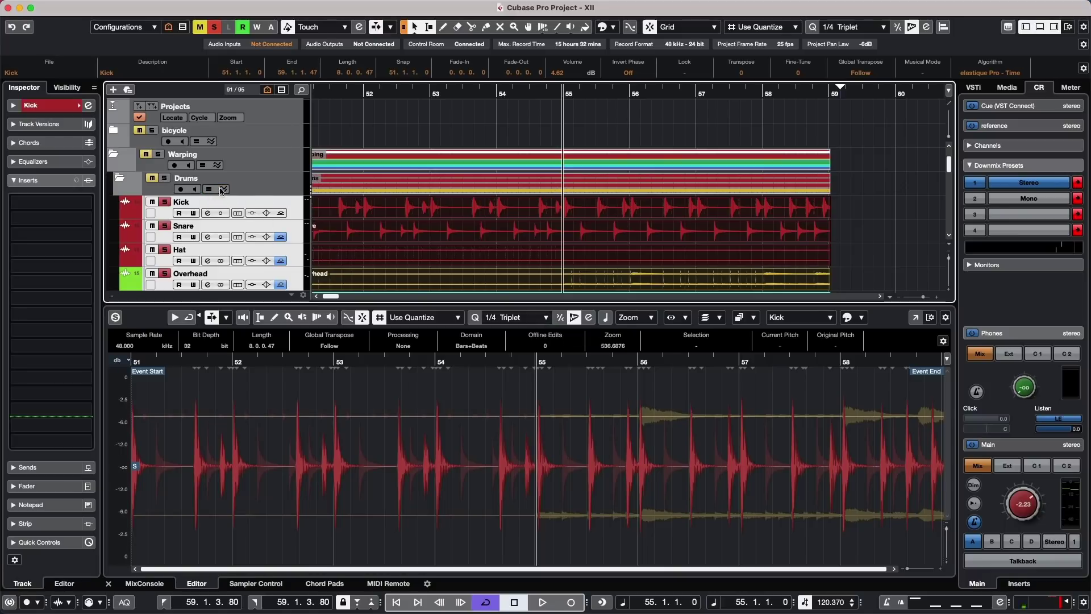
{"action": "left_click", "coordinate": [209, 190]}
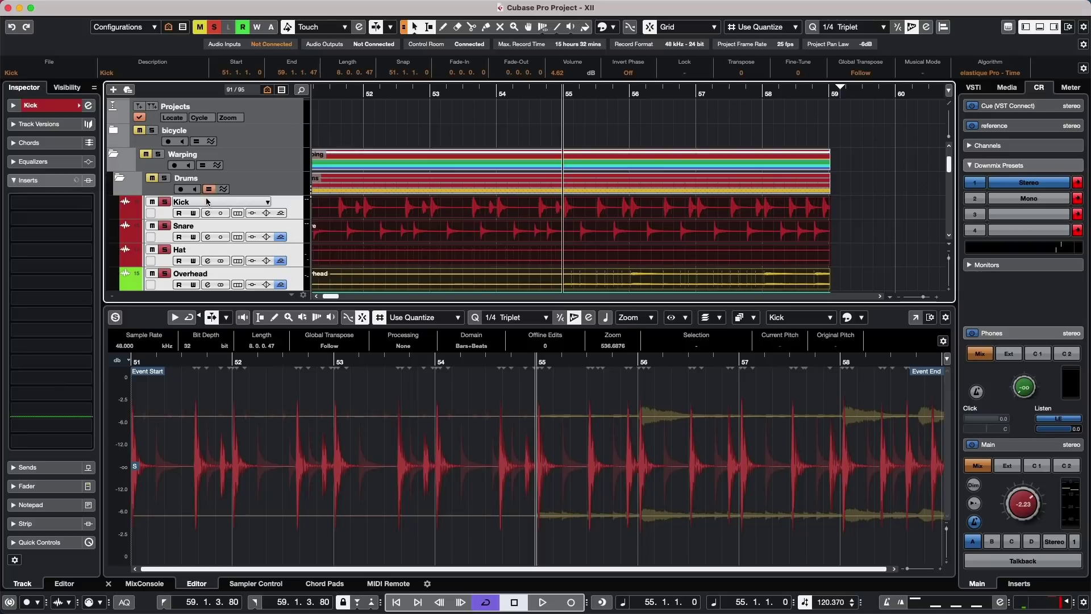
{"action": "left_click", "coordinate": [121, 178]}
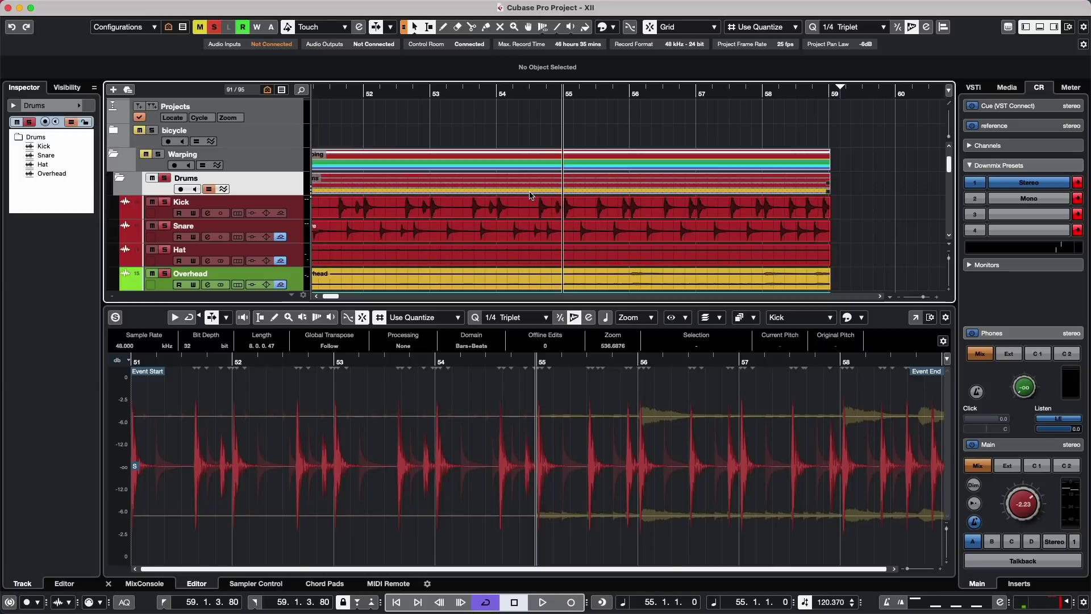
{"action": "left_click_drag", "start_coordinate": [397, 97], "coordinate": [399, 104]}
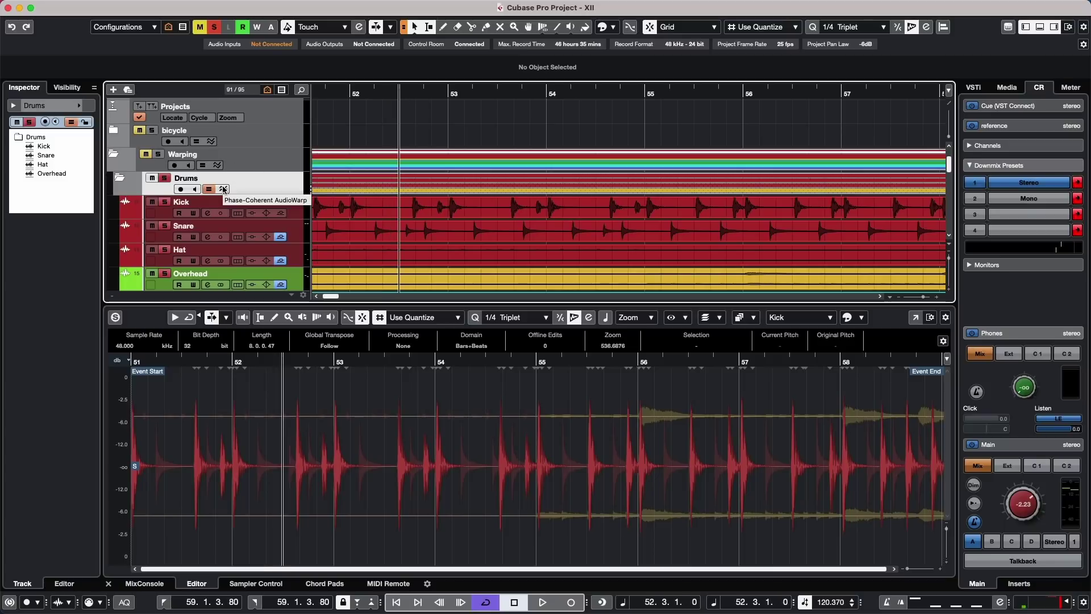
{"action": "left_click", "coordinate": [223, 190]}
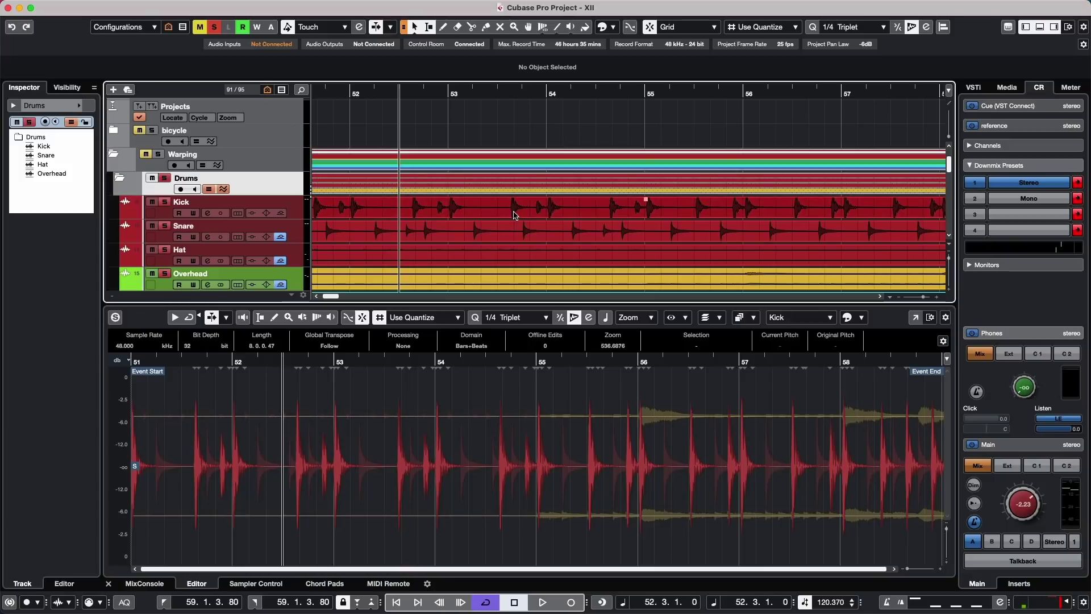
Step: Switch the Time Warp tool to Free Warp mode and select the Kick event
{"action": "left_click", "coordinate": [543, 27]}
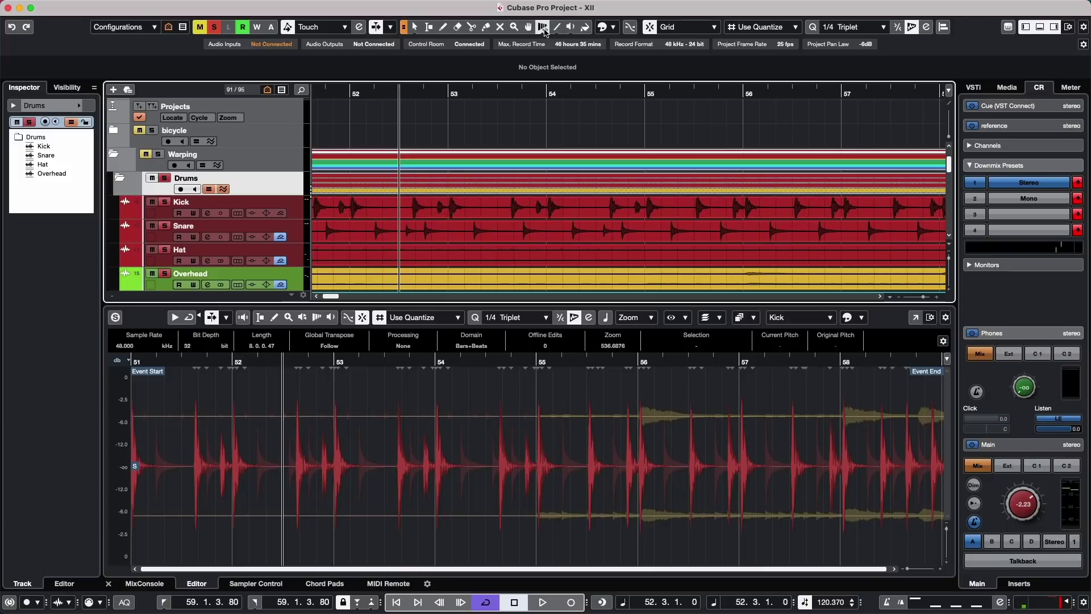
{"action": "left_click", "coordinate": [544, 29]}
{"action": "left_click", "coordinate": [554, 67]}
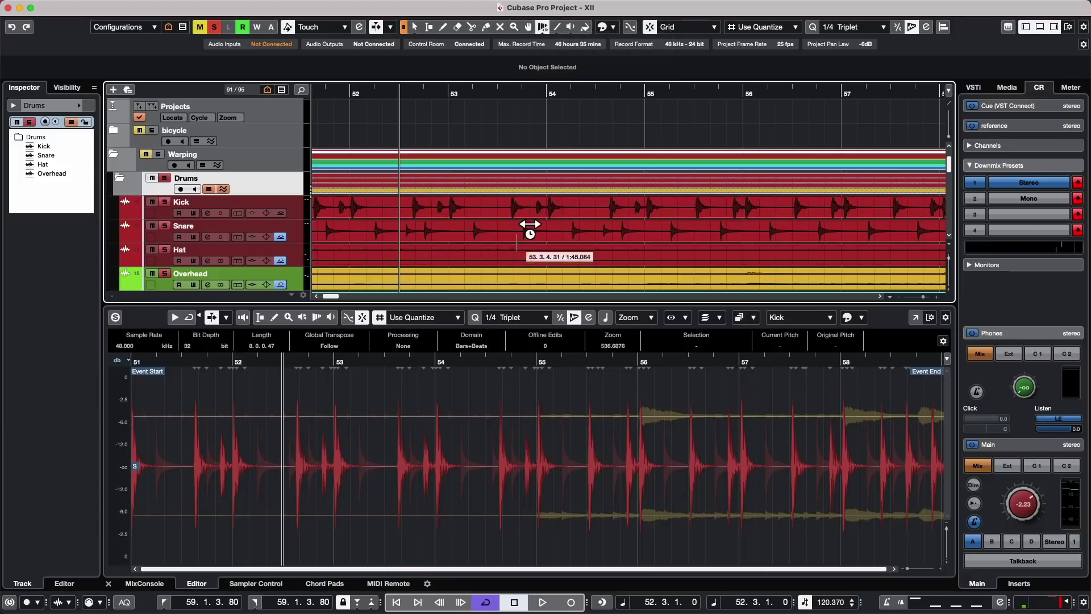
{"action": "left_click", "coordinate": [520, 216]}
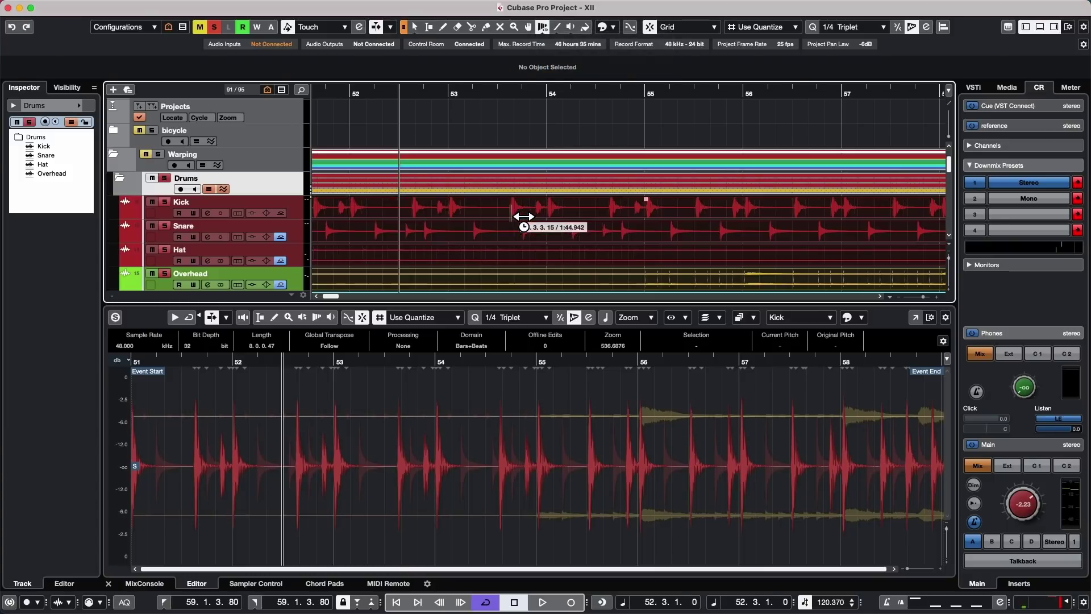
Step: Add linked warp markers at the drum hits around bars 54–55 and slide one earlier, stretching 2.00, 0.54 and 1.37
{"action": "left_click", "coordinate": [558, 214]}
{"action": "left_click", "coordinate": [620, 227]}
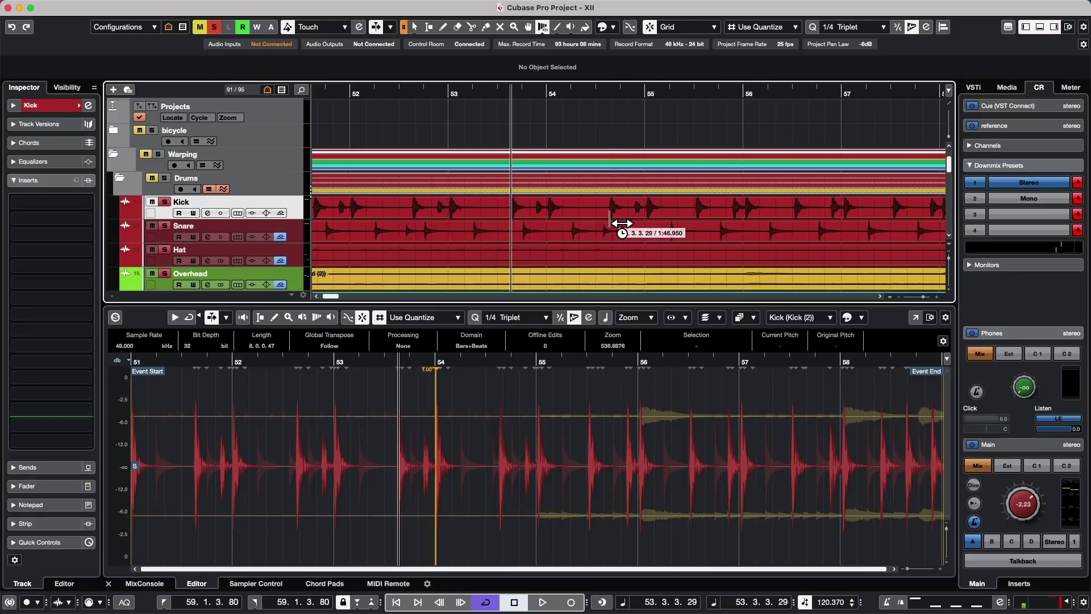
{"action": "left_click", "coordinate": [602, 238]}
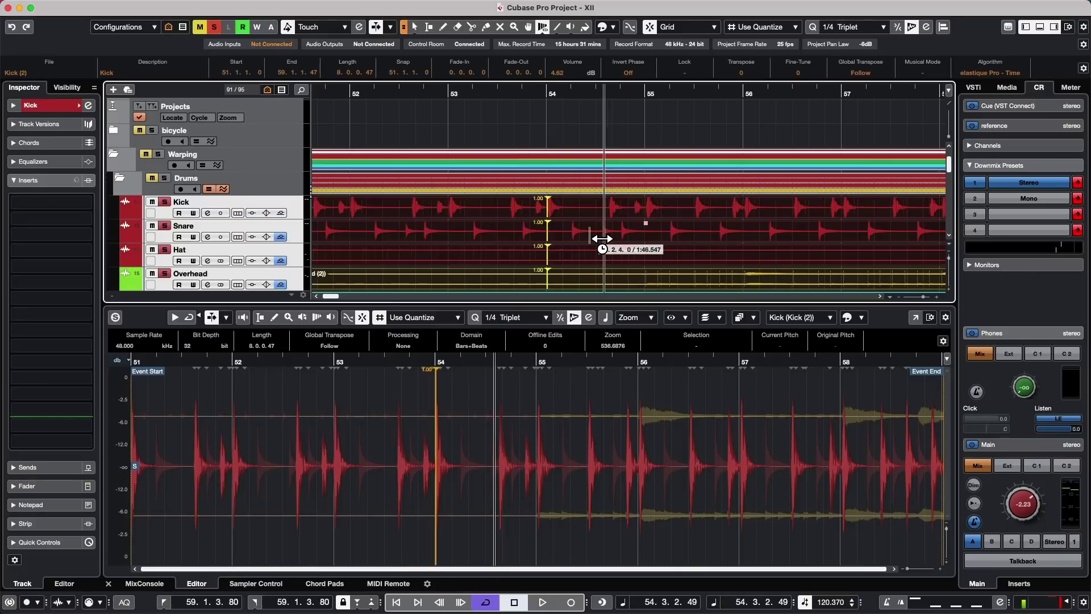
{"action": "left_click", "coordinate": [572, 235]}
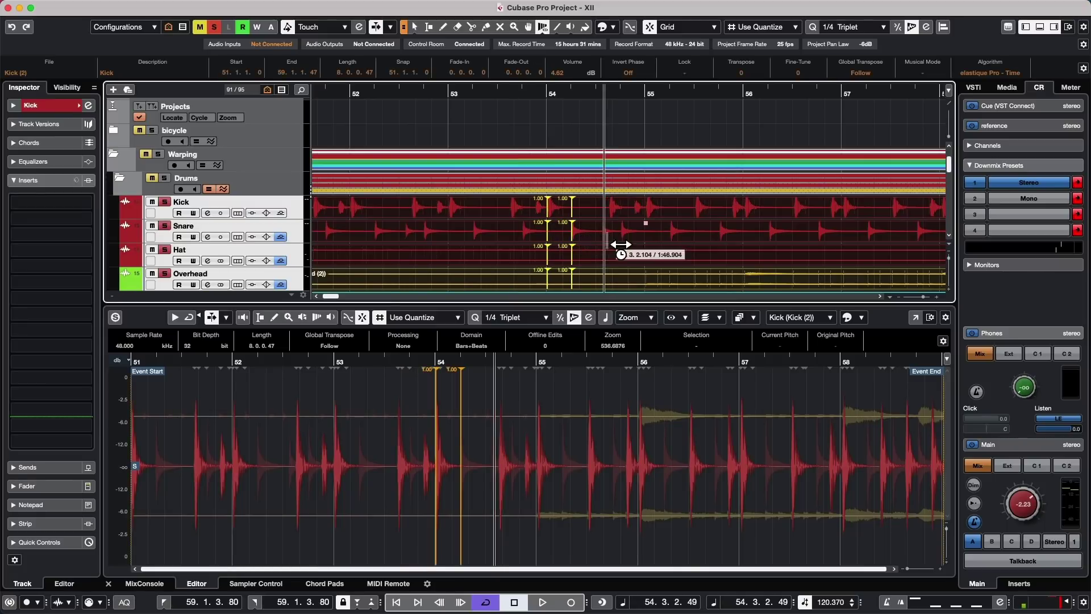
{"action": "left_click", "coordinate": [622, 244]}
{"action": "left_click", "coordinate": [620, 242]}
{"action": "left_click", "coordinate": [671, 245]}
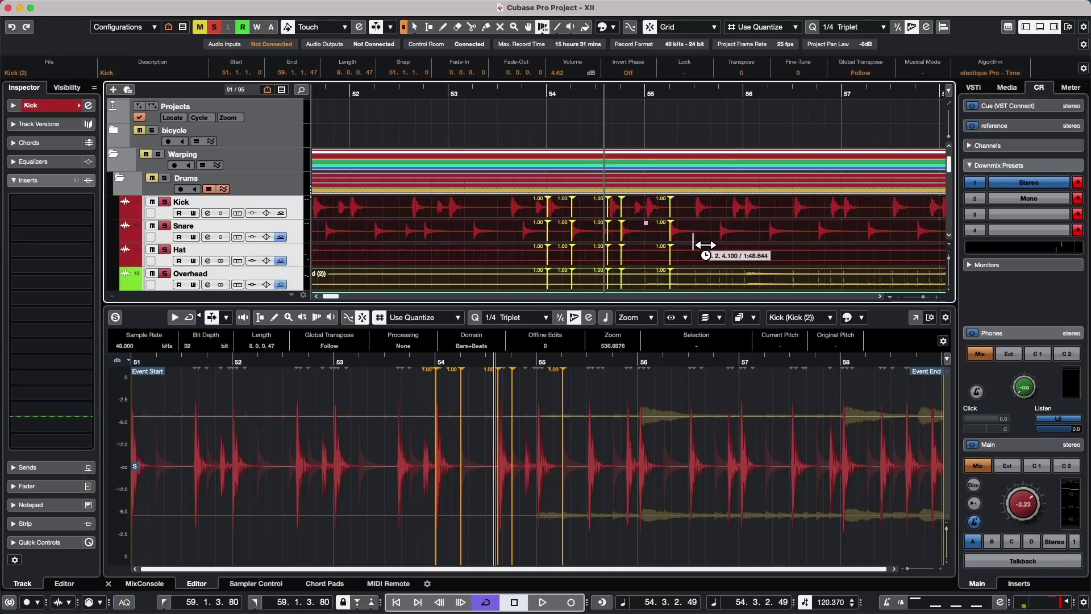
{"action": "left_click", "coordinate": [694, 245]}
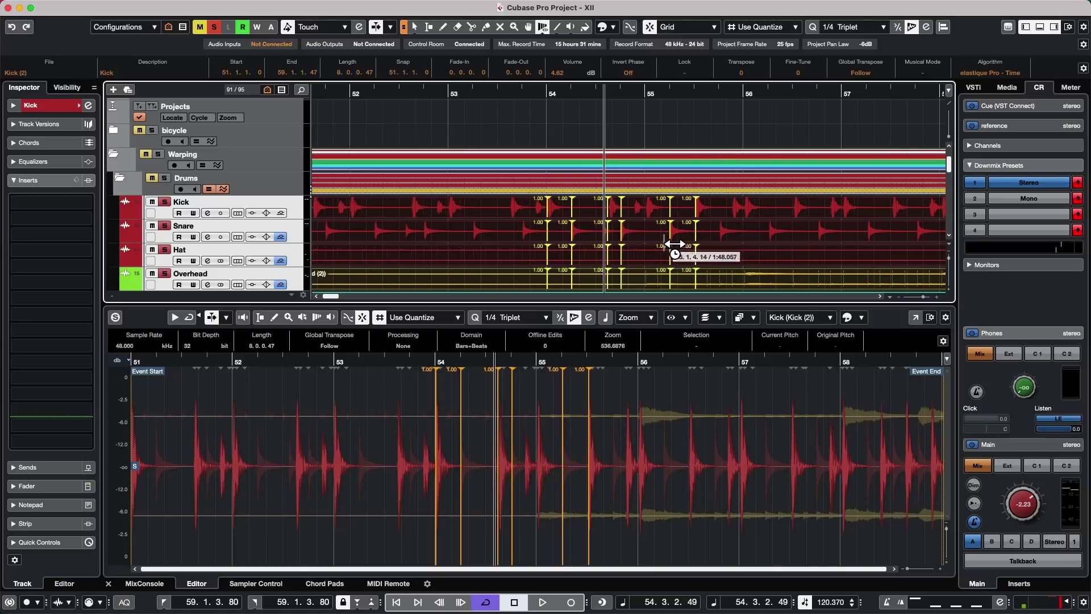
{"action": "left_click_drag", "start_coordinate": [675, 243], "coordinate": [645, 244]}
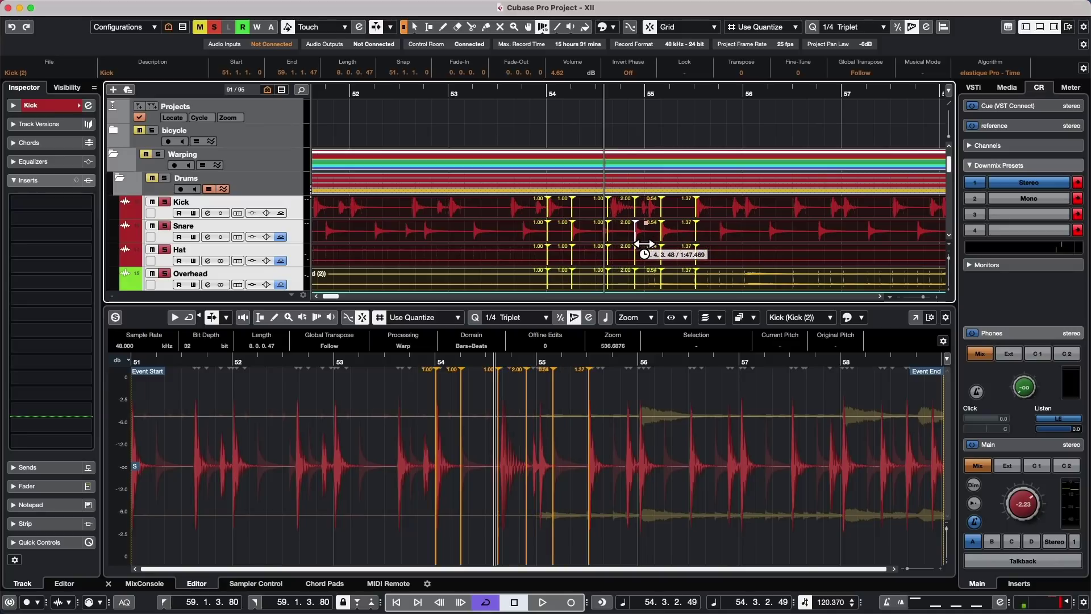
{"action": "scroll", "coordinate": [644, 243], "scroll_direction": "down", "scroll_amount": 1}
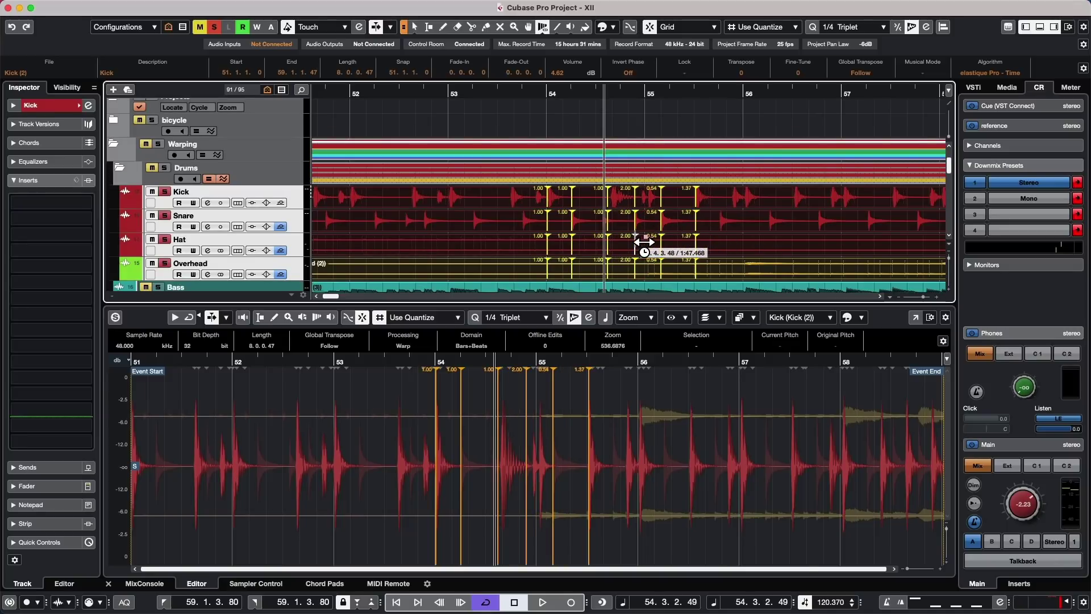